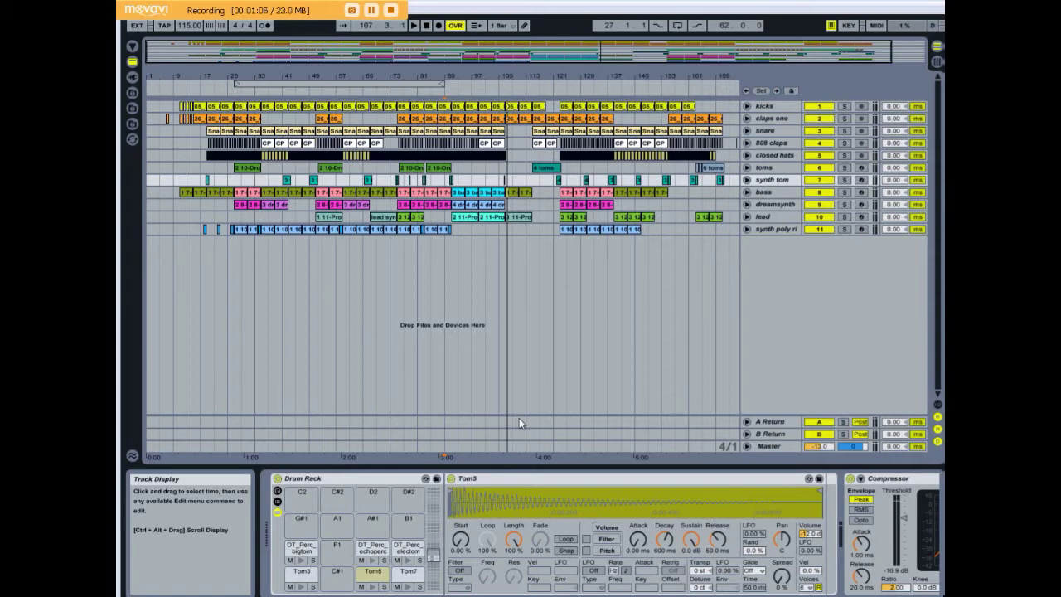
Step: View the Polysix instrument on the bass track and the FM8 on the dreamsynth track, closing each plug-in window
left_click(770, 190)
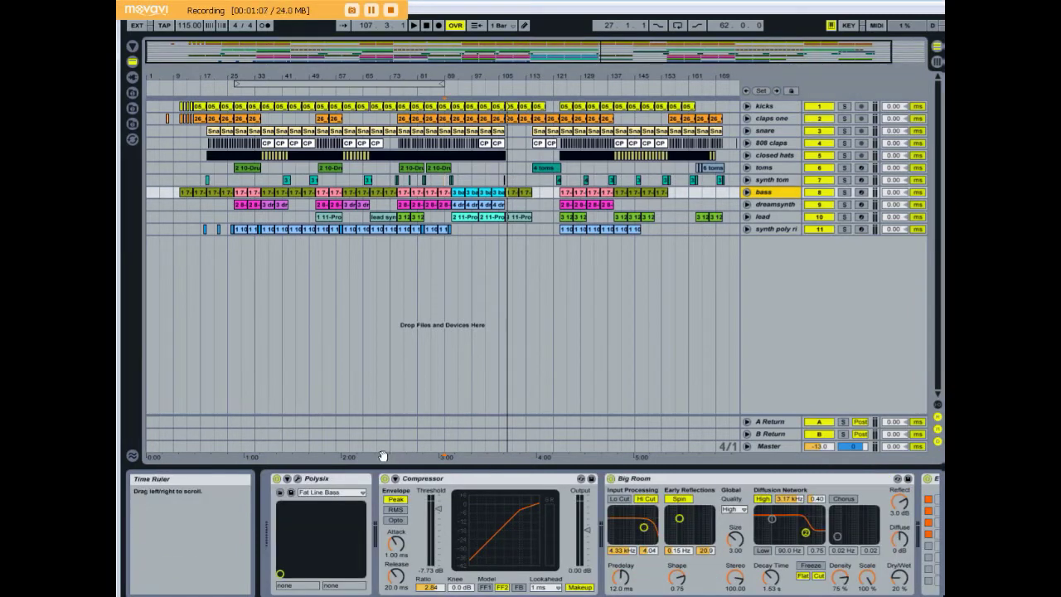
left_click(298, 479)
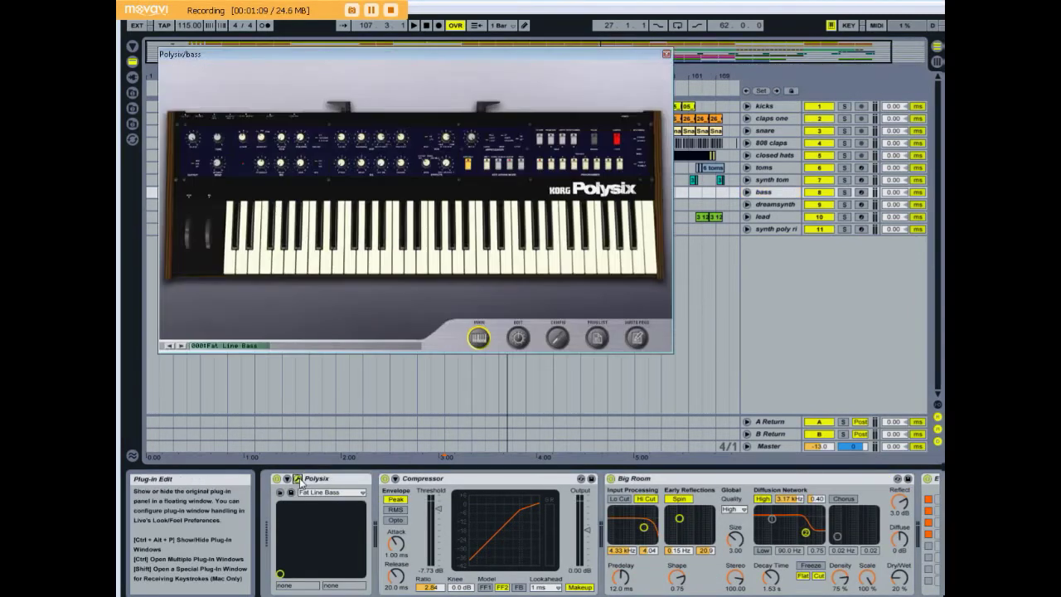
left_click(665, 54)
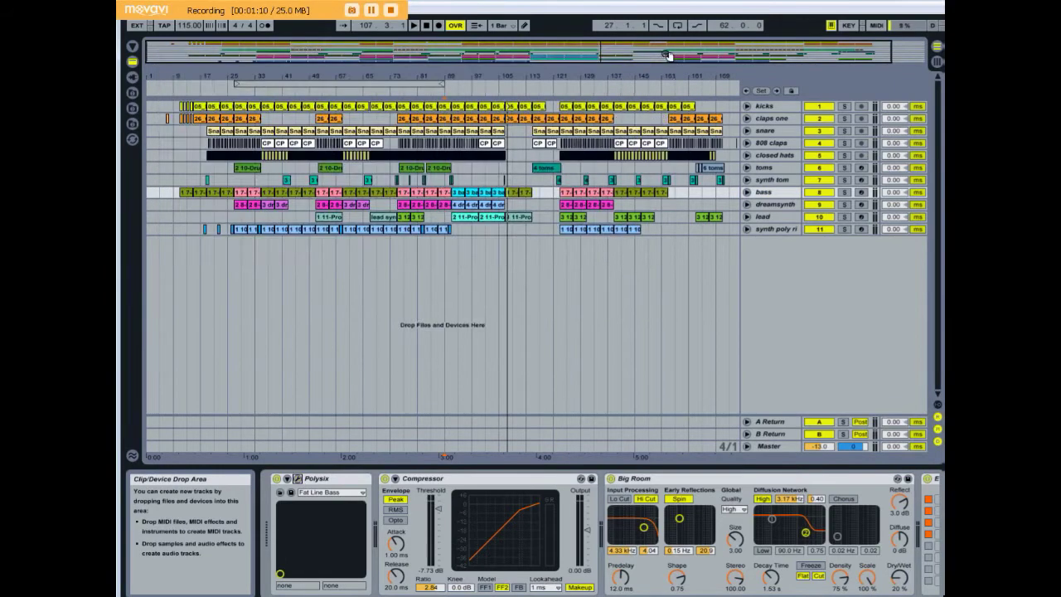
left_click(775, 204)
left_click(298, 478)
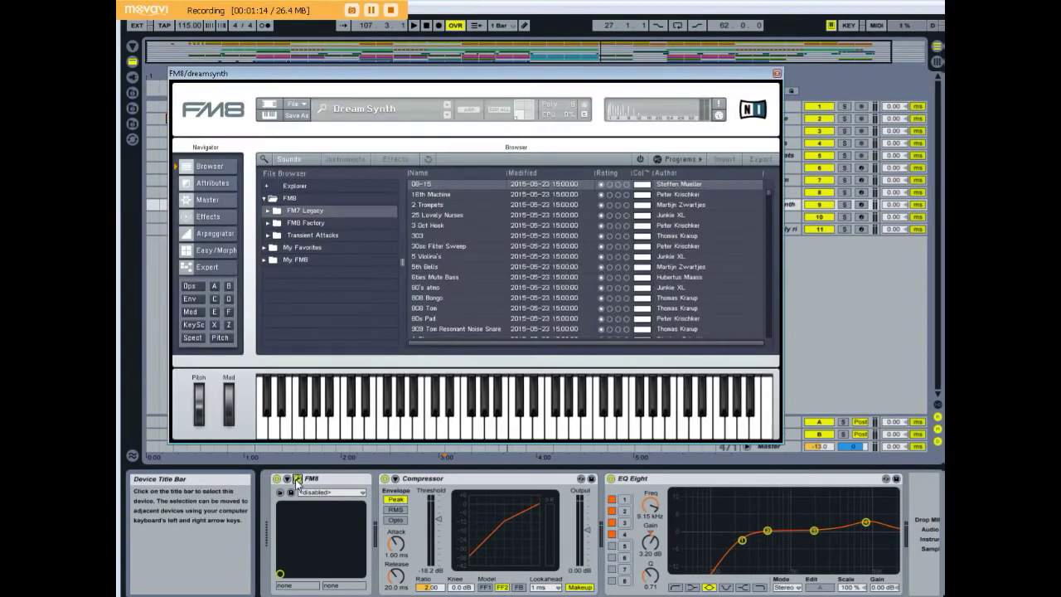
left_click(776, 73)
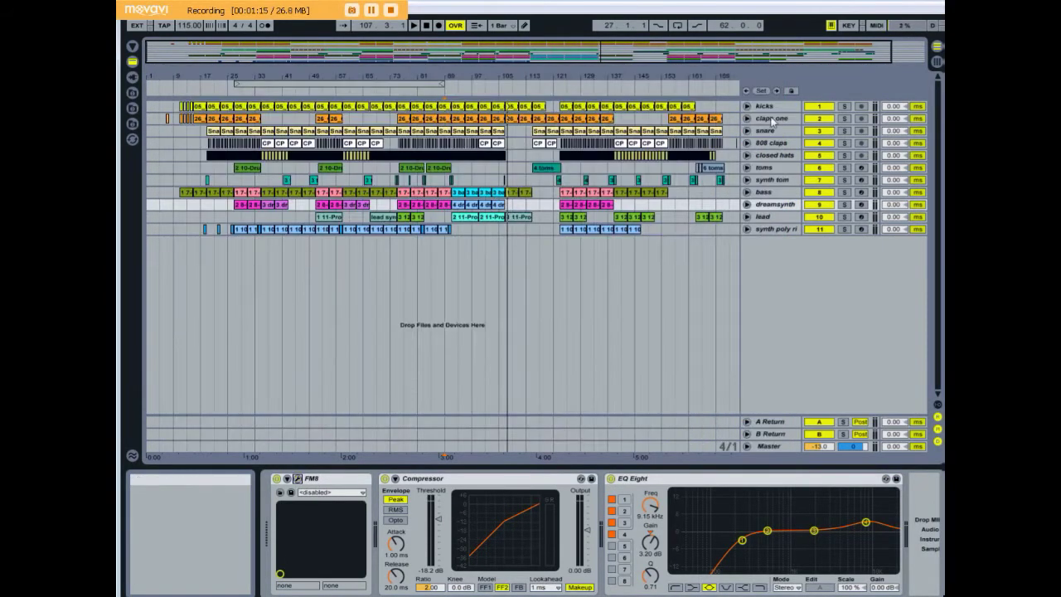
Step: View the Pro-53 instrument on the lead track and the Jupiter-8V2 on the synth poly riff track, closing each plug-in window
left_click(775, 216)
left_click(298, 478)
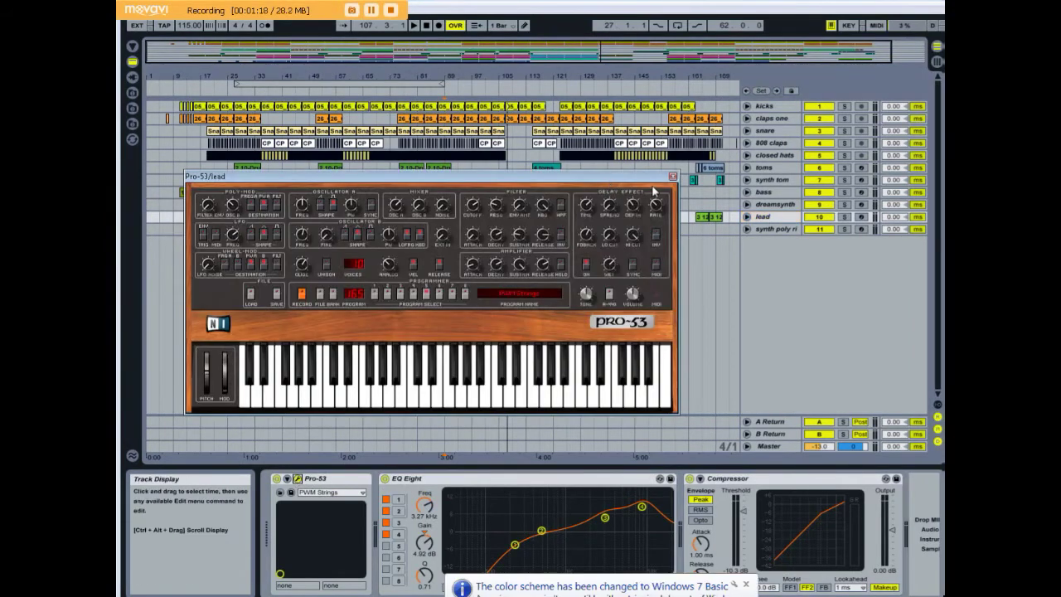
left_click(673, 176)
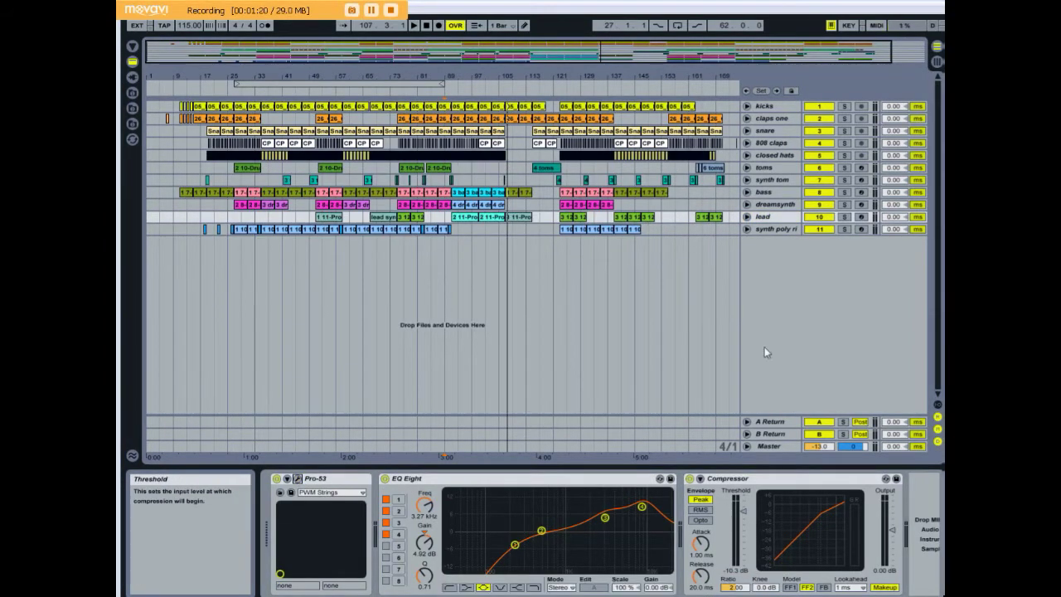
left_click(771, 230)
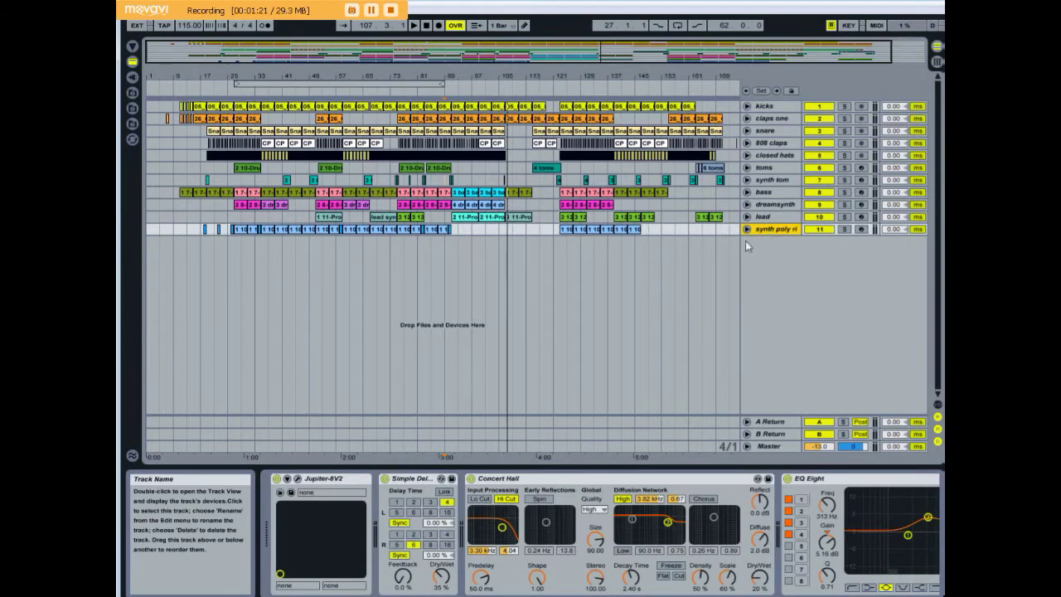
left_click(296, 478)
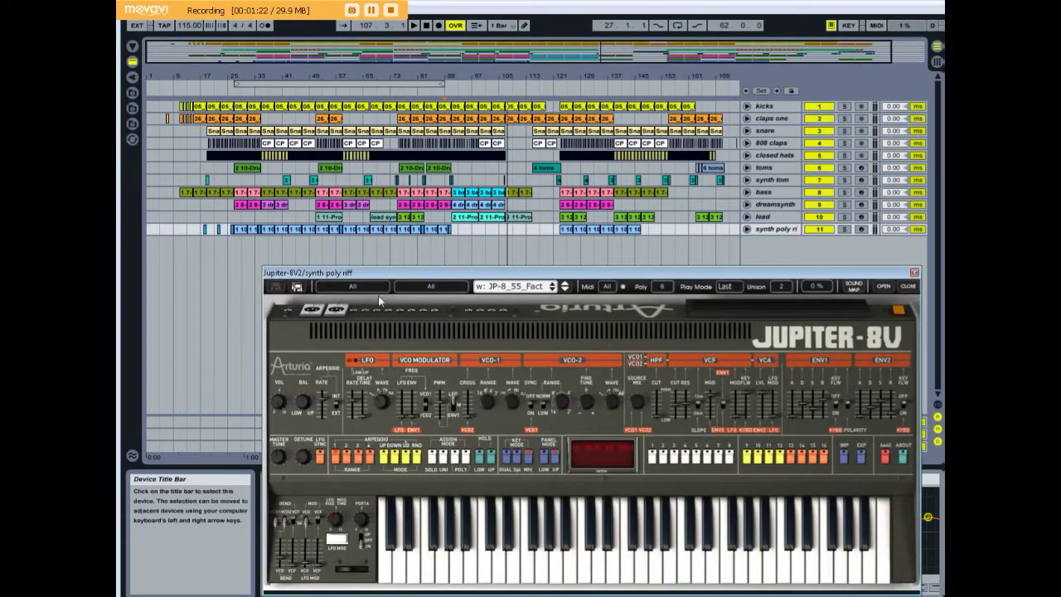
left_click(914, 272)
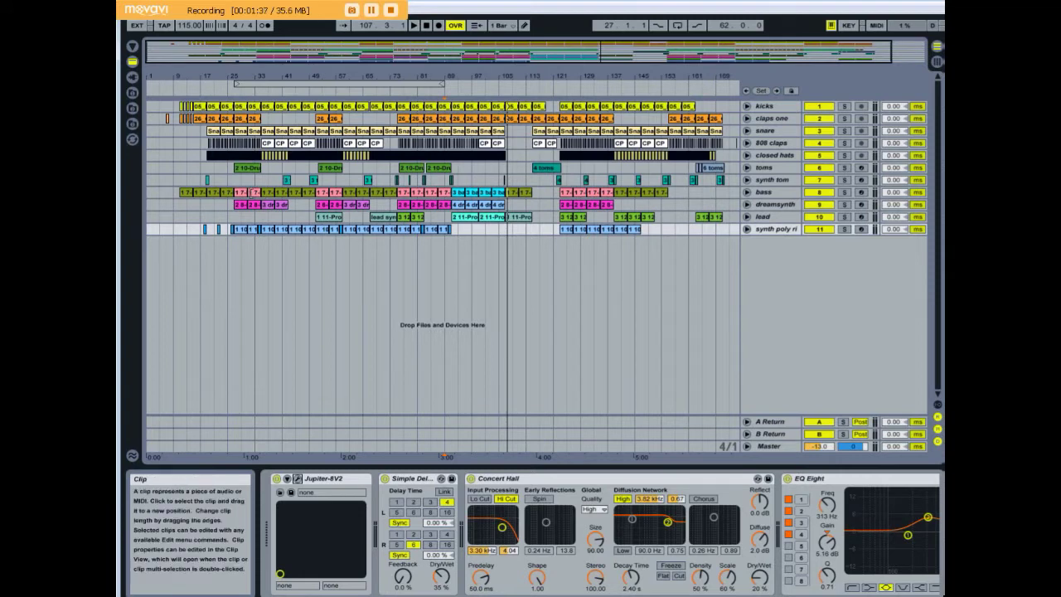
Step: Play the arrangement from the intro at about bar 12
left_click(181, 117)
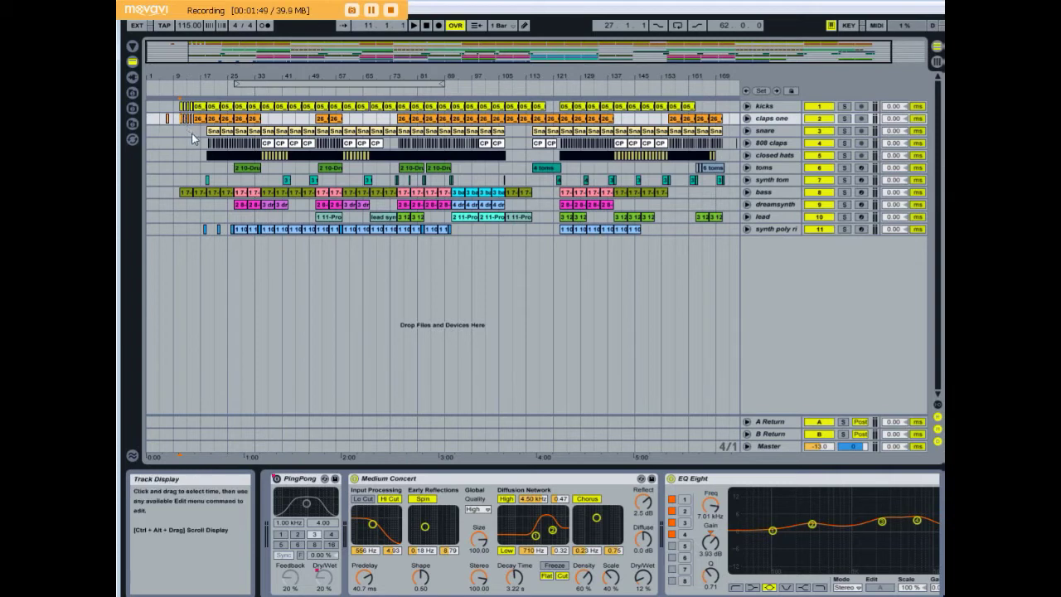
left_click(183, 134)
key("space")
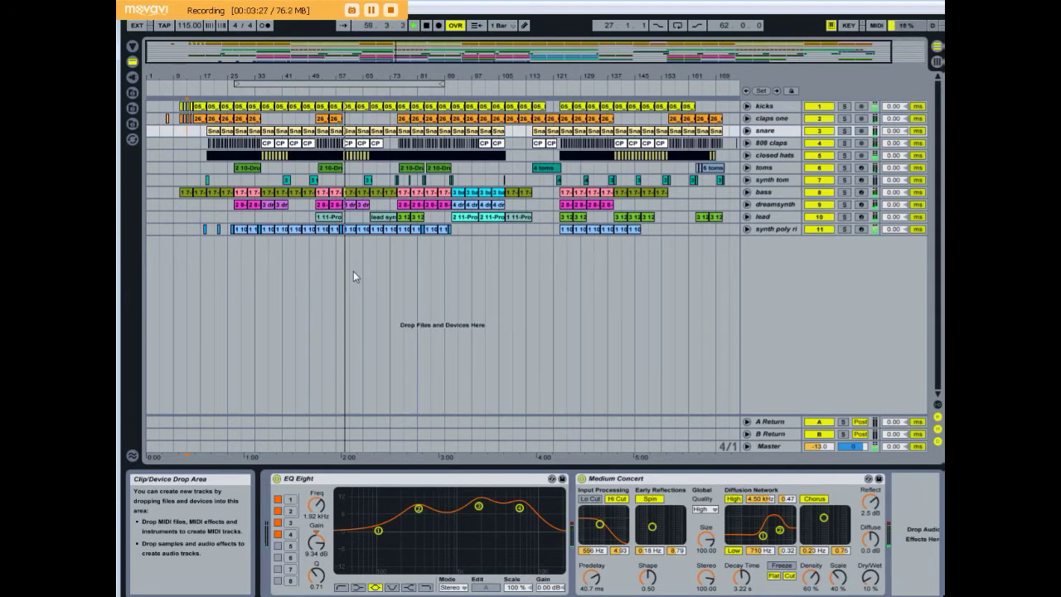
Step: Audition the arrangement from about bar 86 and from about bar 167 near the end, and stop playback
left_click_drag(454, 76, 432, 242)
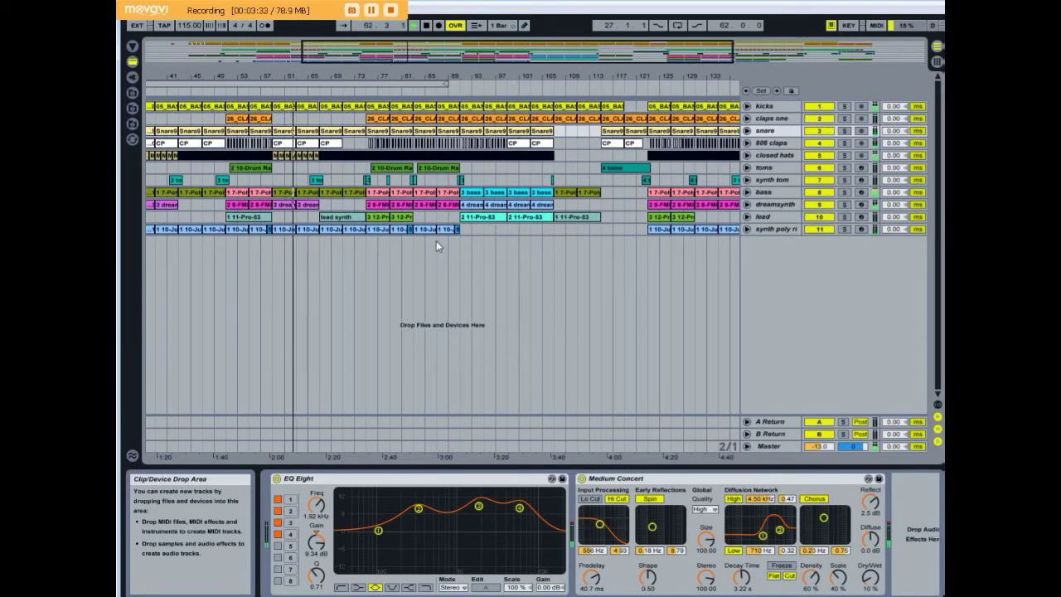
left_click(436, 239)
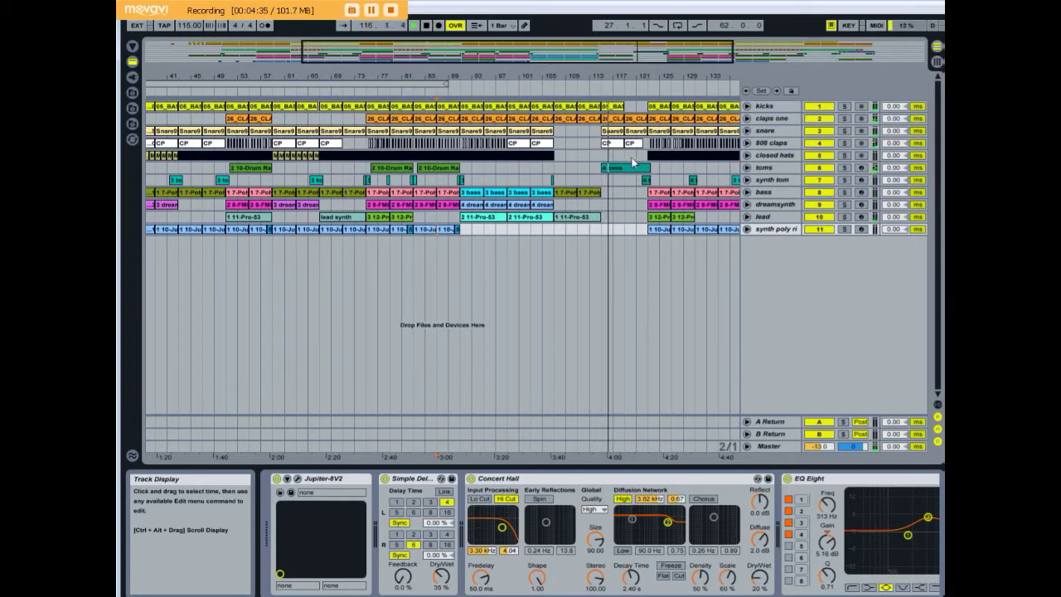
left_click_drag(633, 77, 460, 74)
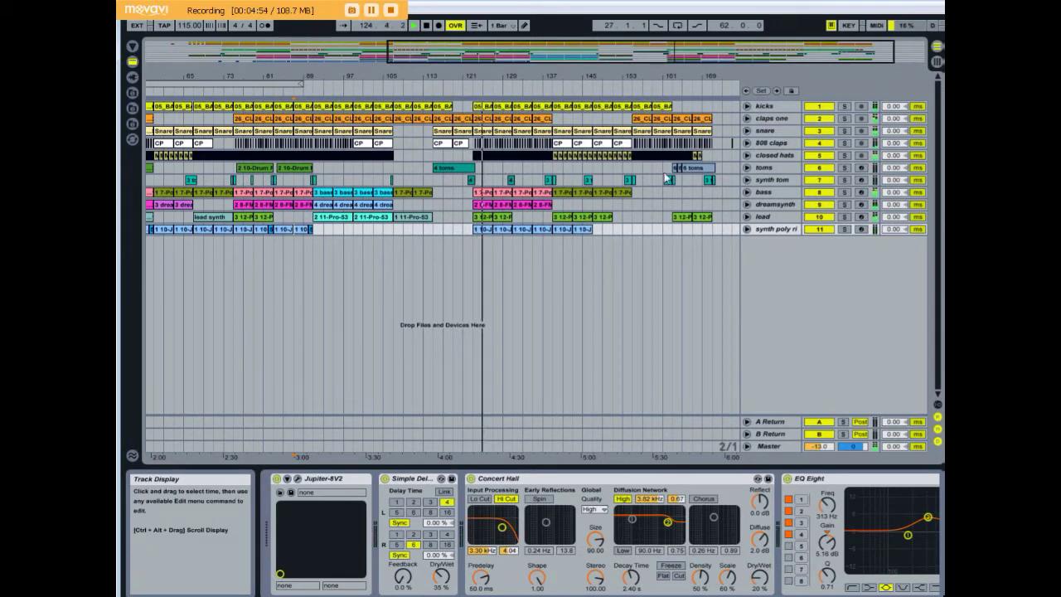
left_click(697, 180)
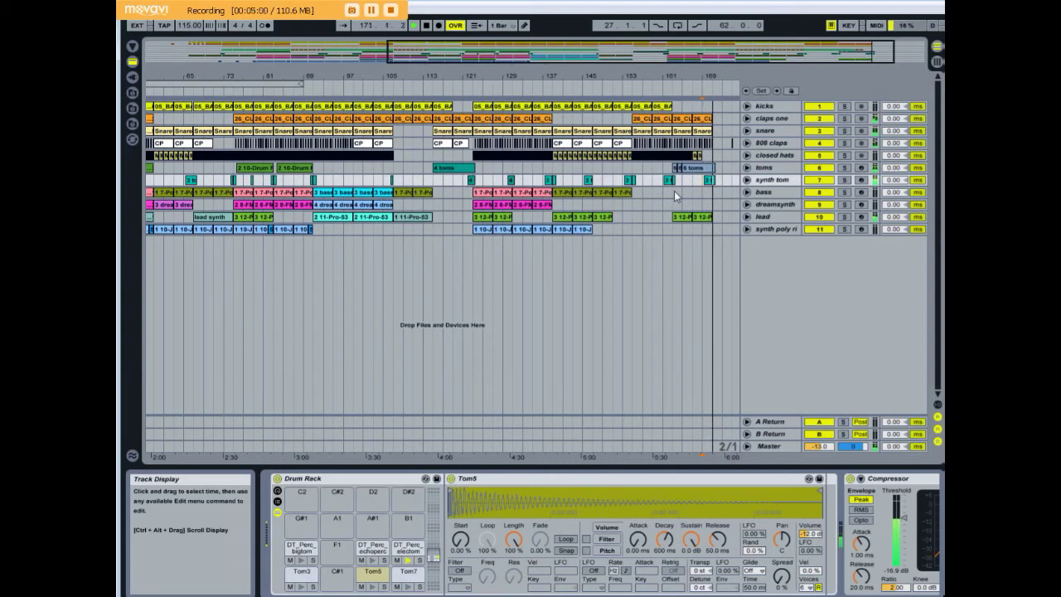
key("space")
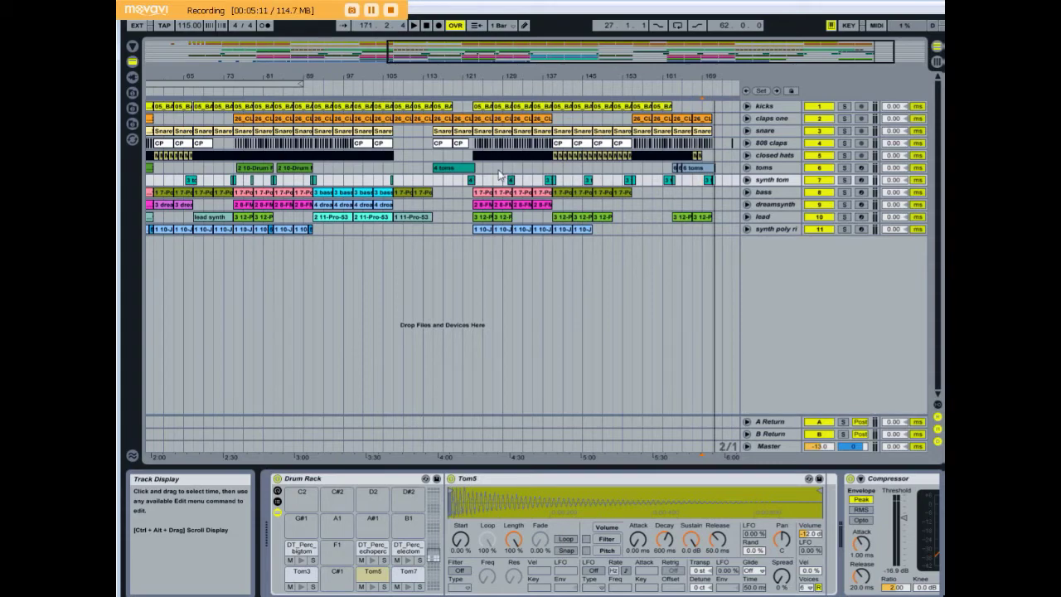
Step: Show the sample of the kick clip at bar 35, and solo and play the kicks track from there
left_click_drag(246, 73, 414, 51)
left_click(272, 108)
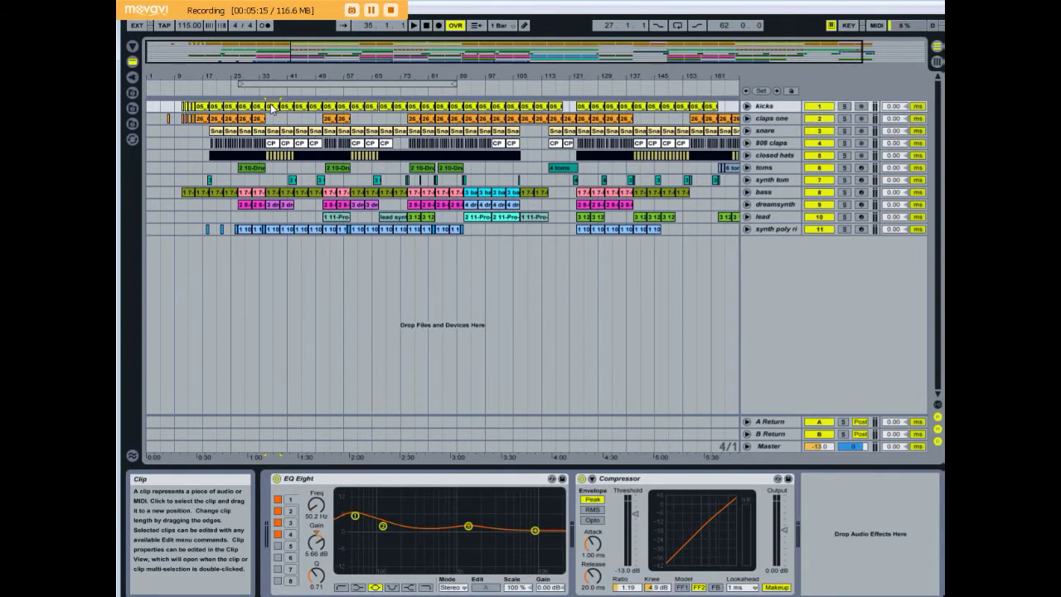
double_click(272, 107)
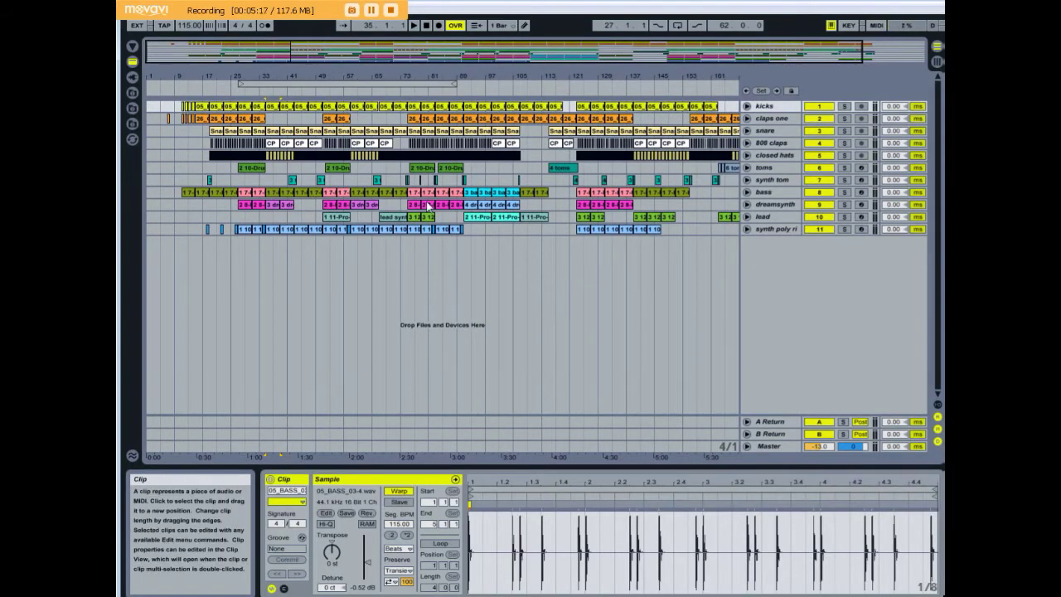
left_click(747, 107)
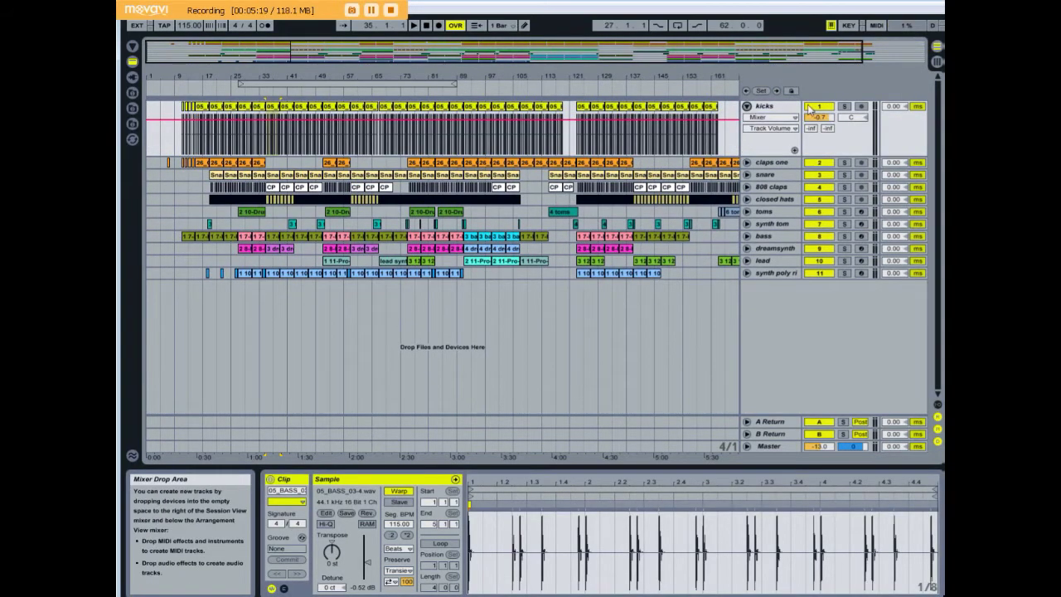
left_click(844, 110)
key("space")
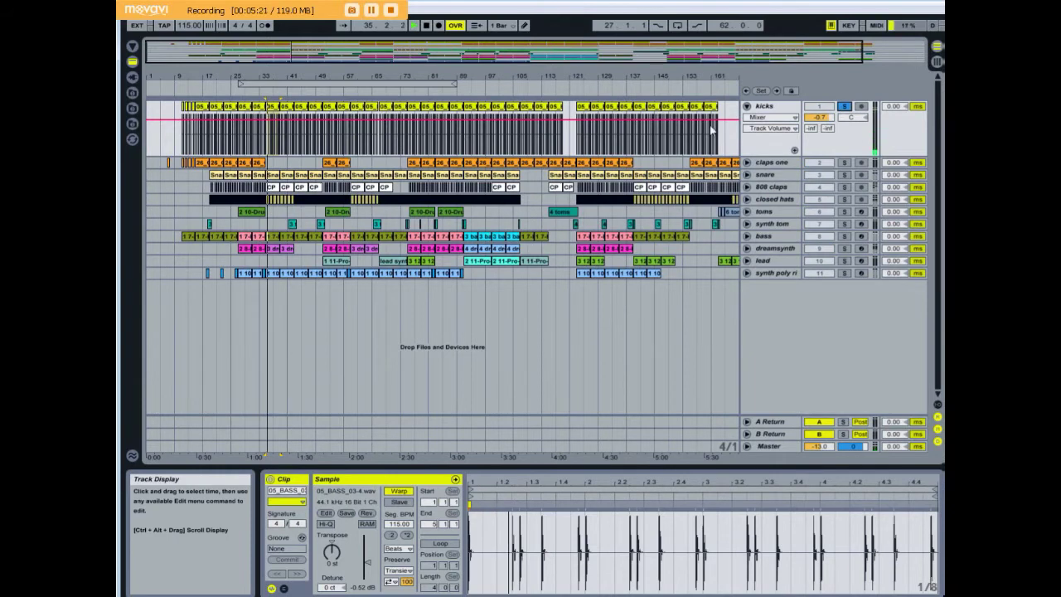
left_click(747, 107)
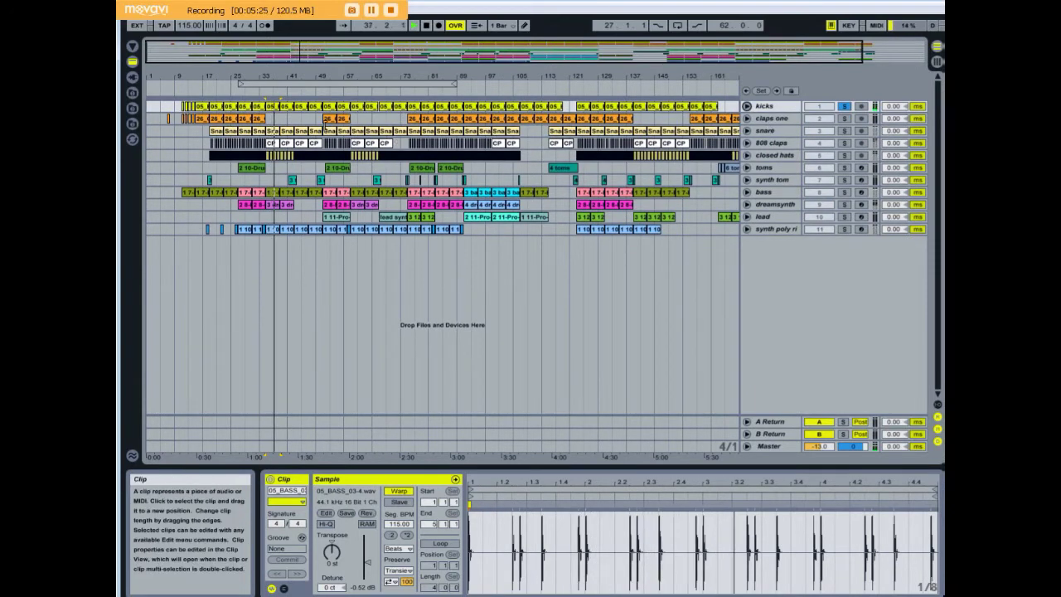
Step: Stop playback and loop the eight bars from bar 51 using the kicks and claps one clips
left_click_drag(326, 75, 325, 149)
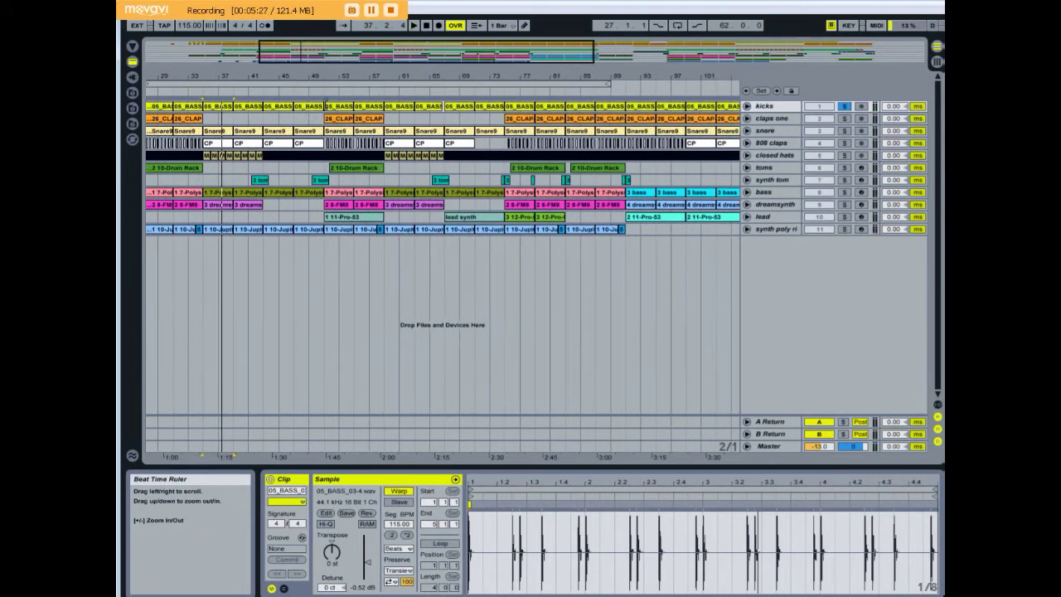
key("space")
left_click(325, 117)
left_click_drag(222, 111, 324, 110)
right_click(381, 103)
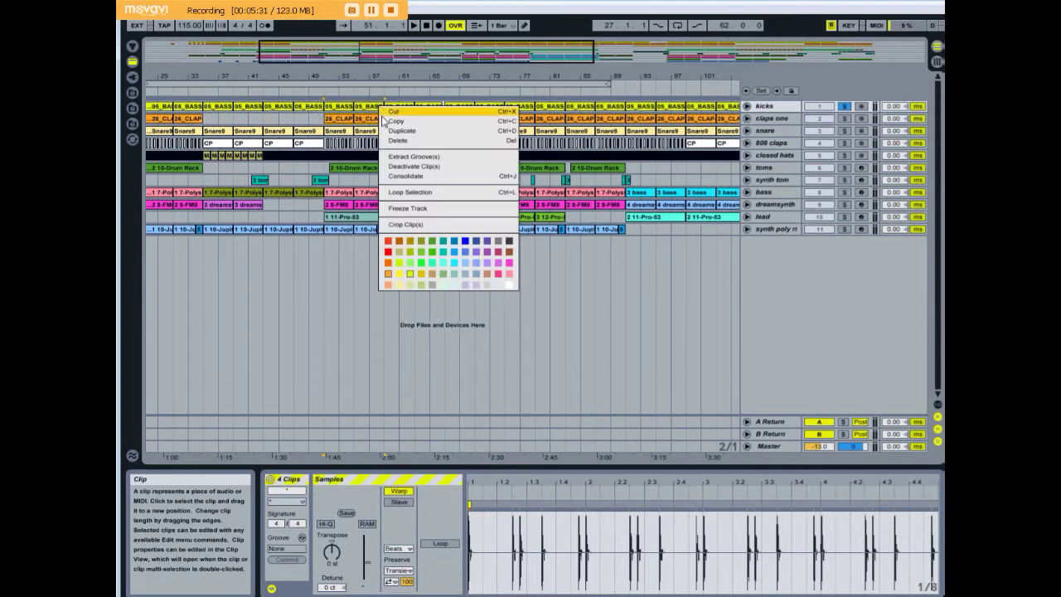
left_click(417, 191)
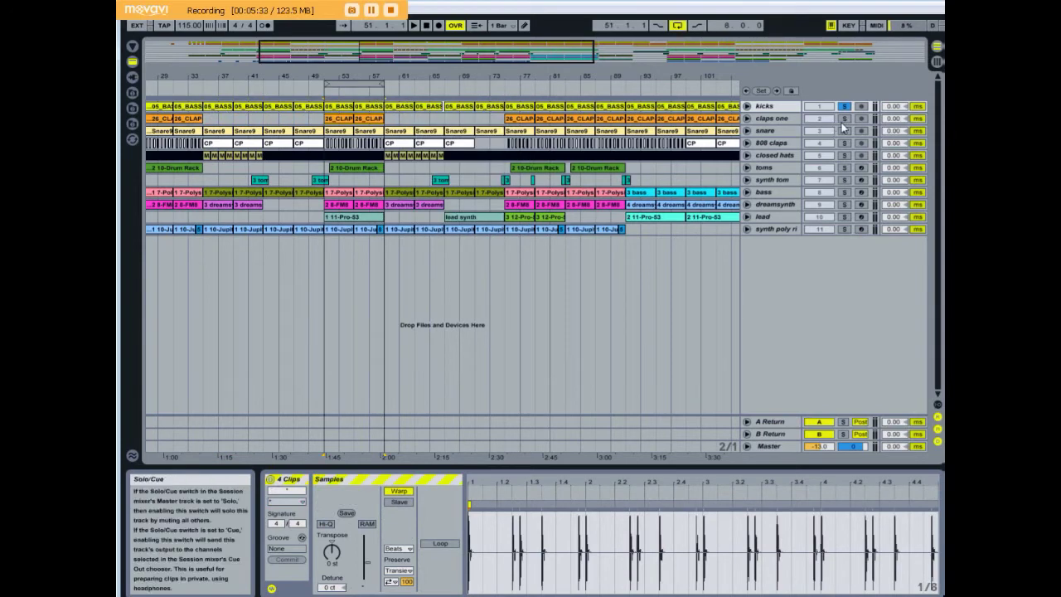
Step: Play the loop with claps one soloed alongside the kicks, and show the claps one effect chain
key("space")
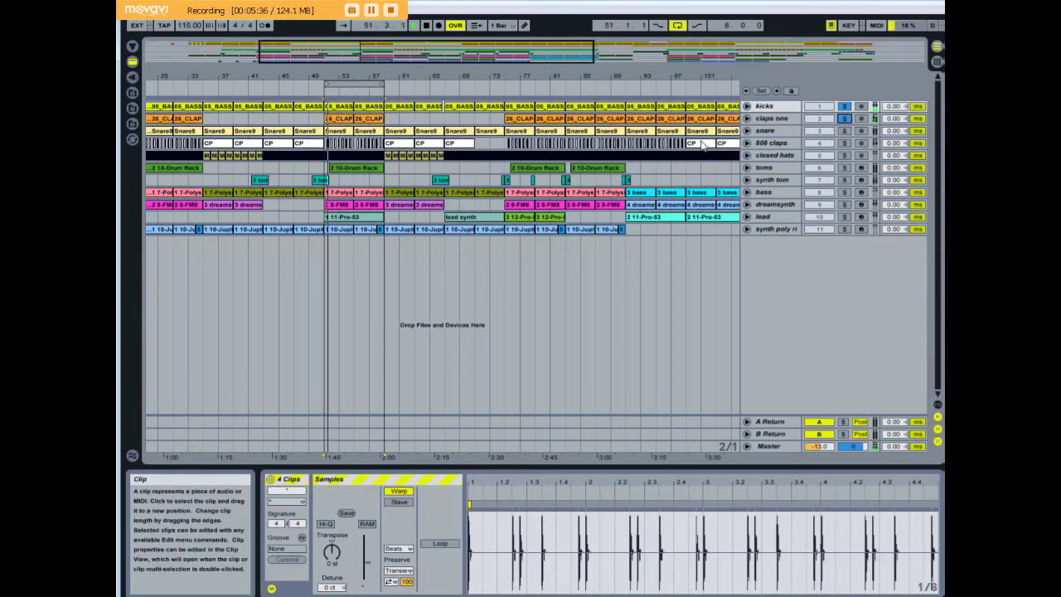
left_click(775, 121)
key("shift+Tab")
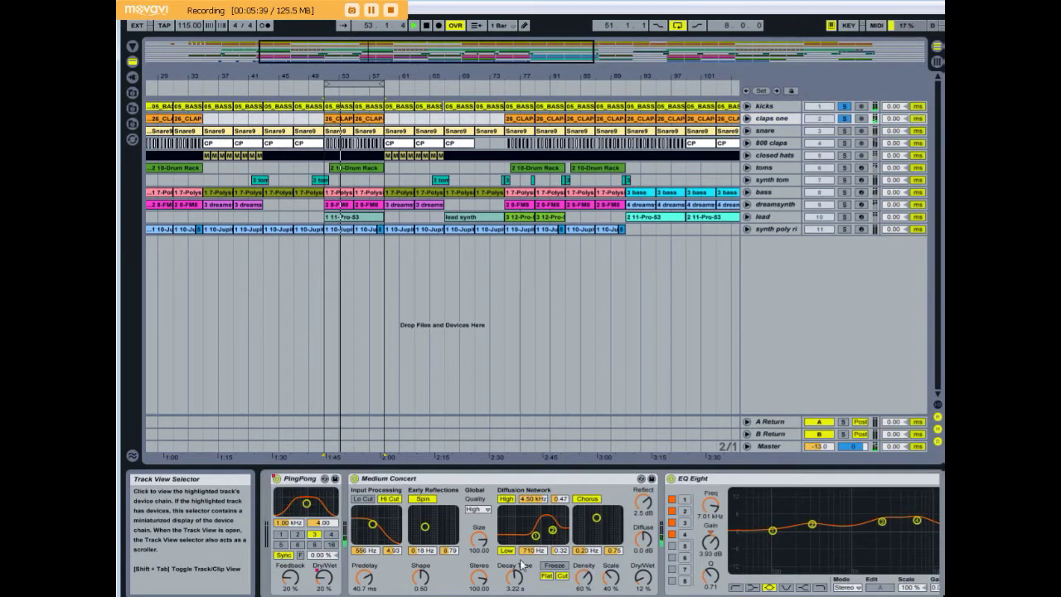
Step: Add the 808 claps to the soloed tracks, show their effects, and check the clap tracks' panning in the Session View mixer
left_click(786, 144)
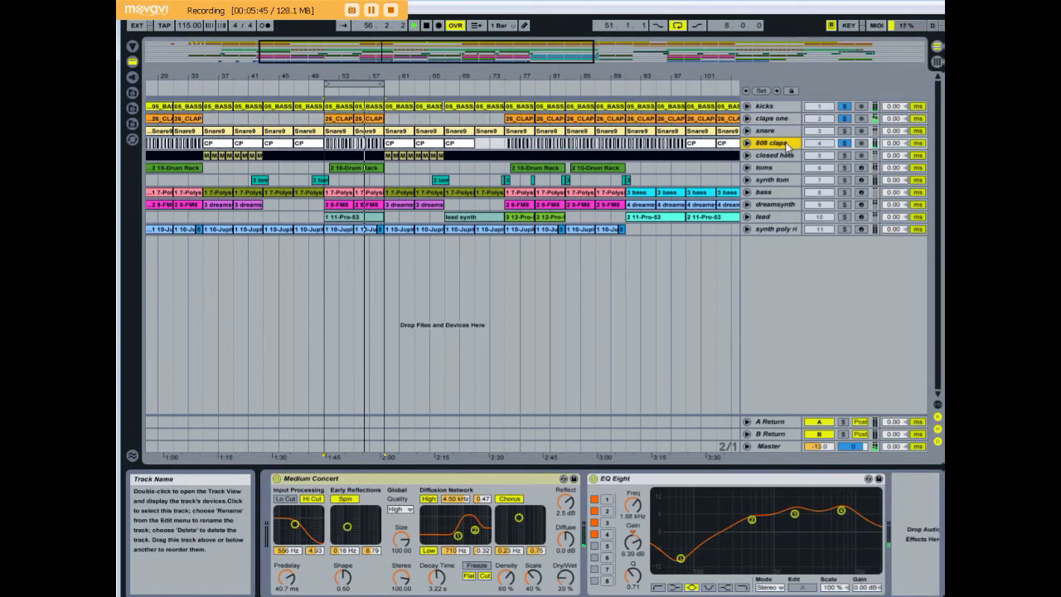
left_click(937, 62)
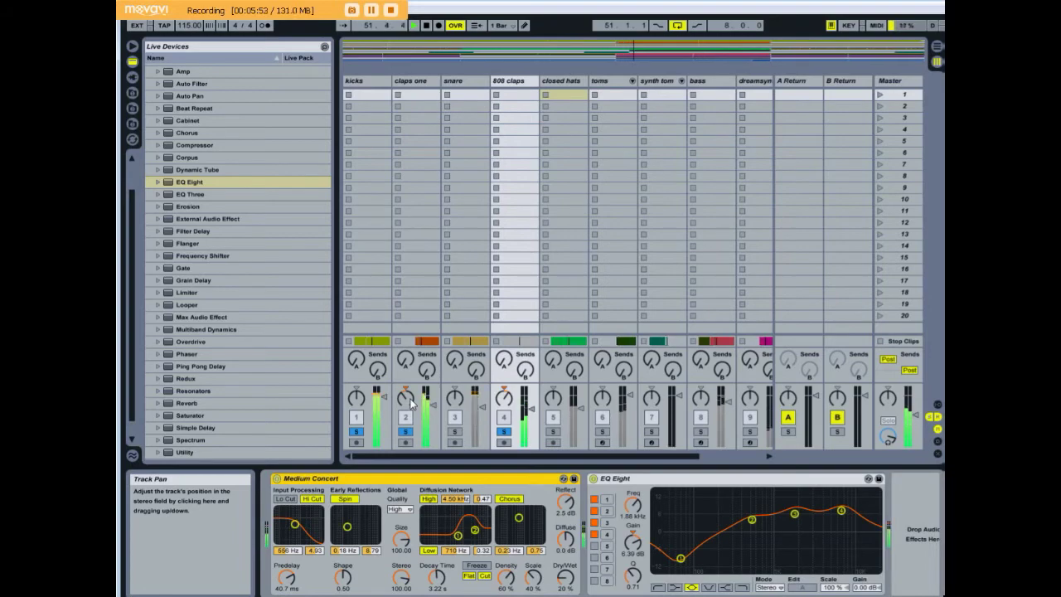
left_click(938, 47)
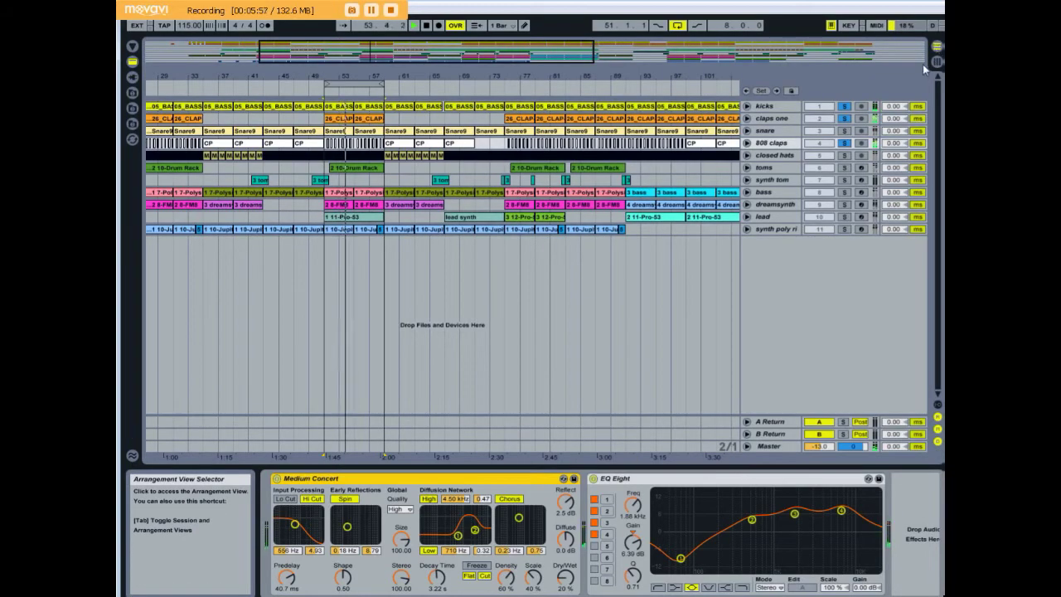
Step: Add the snare and closed hats to the soloed tracks, and inspect the closed hats waveform around the loop
left_click(844, 132, "ctrl")
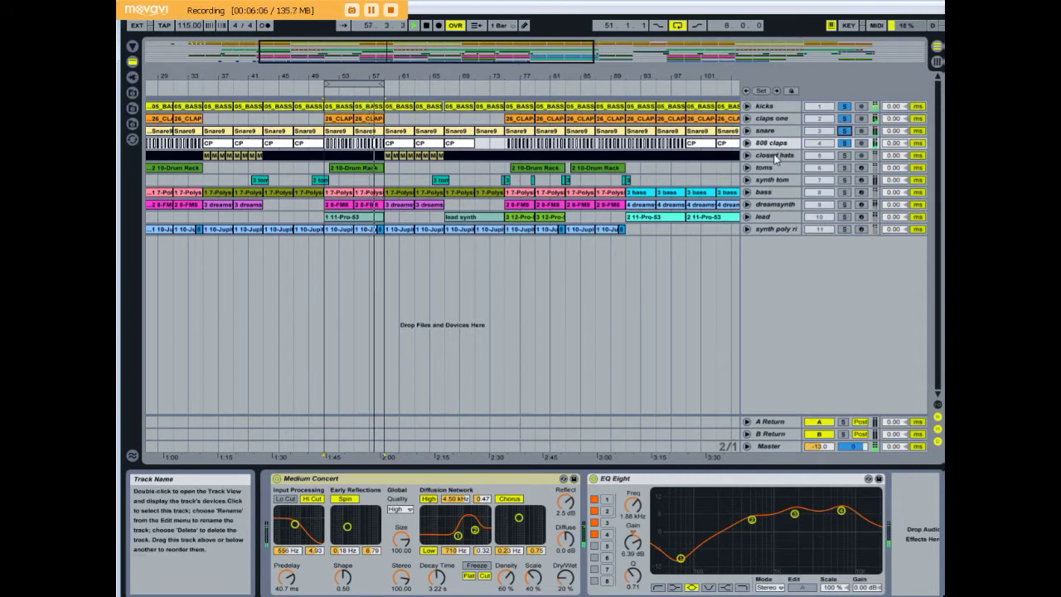
left_click(845, 157, "ctrl")
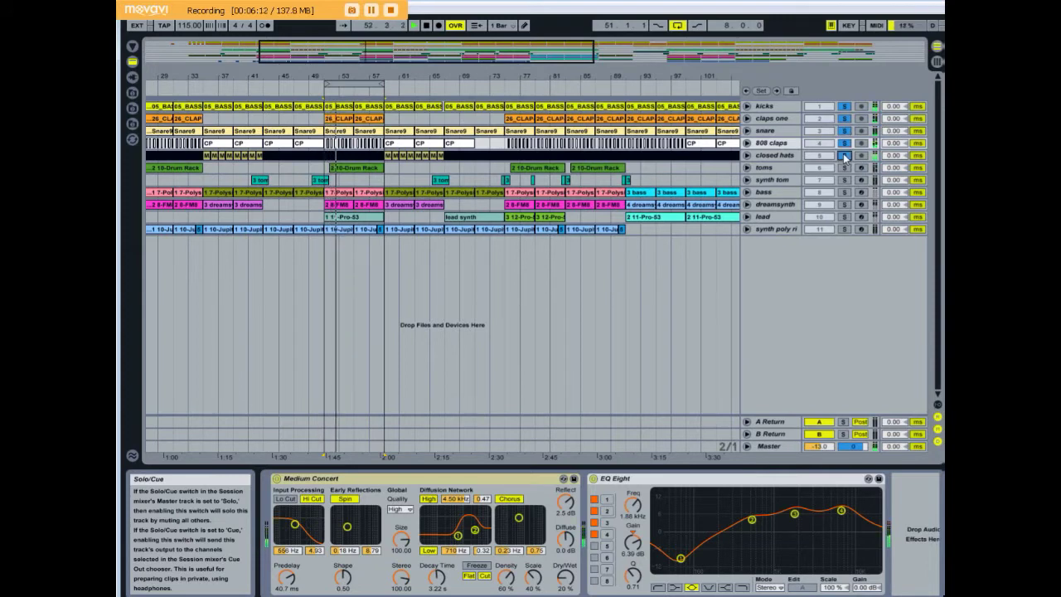
left_click_drag(360, 76, 358, 121)
left_click(747, 156)
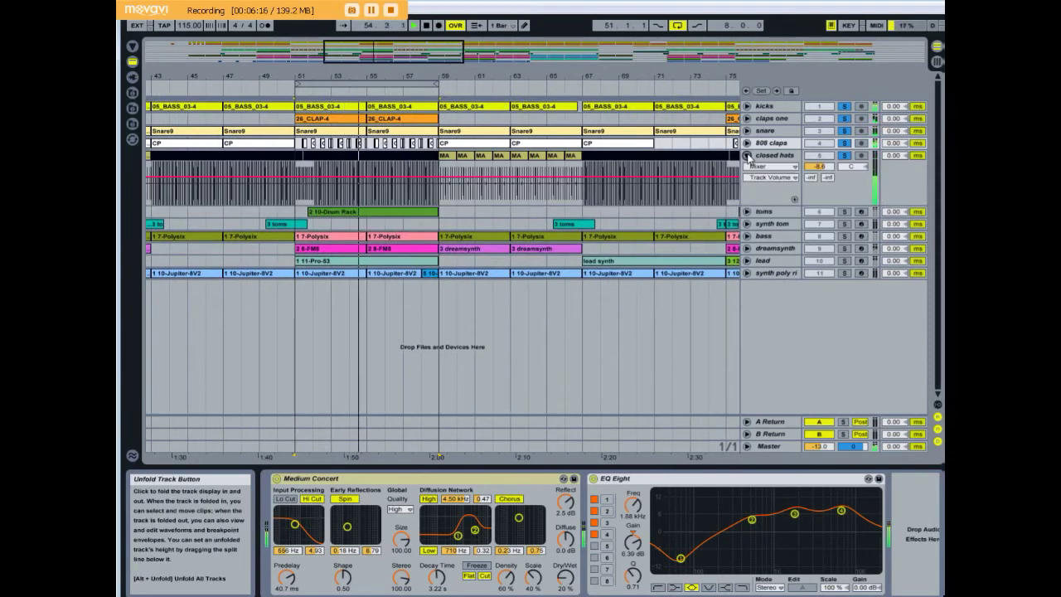
left_click(747, 156)
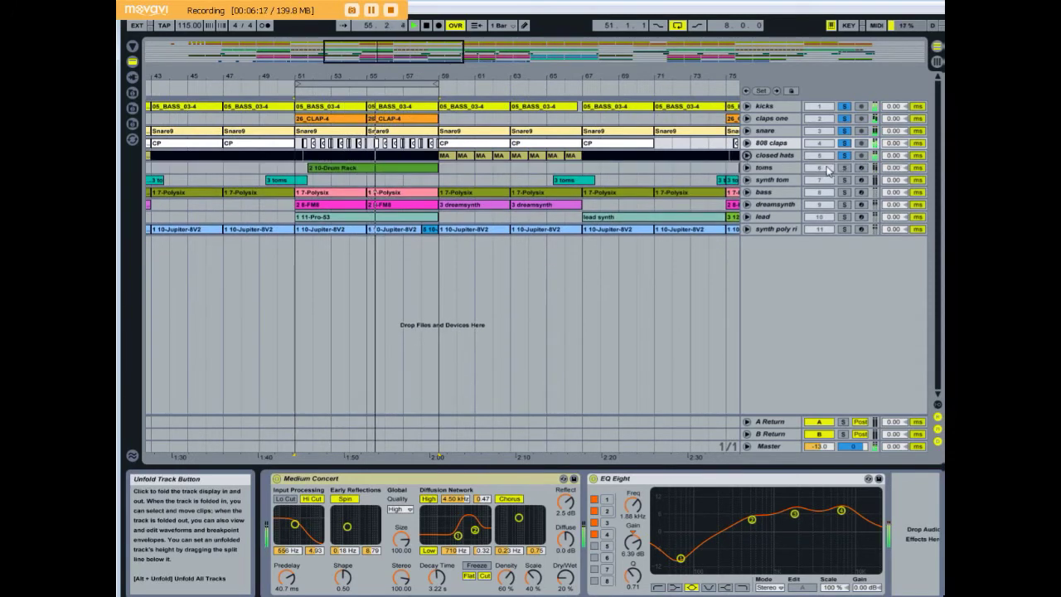
Step: Unfold the toms track to examine its Drum Rack note pattern within the loop
left_click(747, 168)
left_click_drag(296, 92, 297, 124)
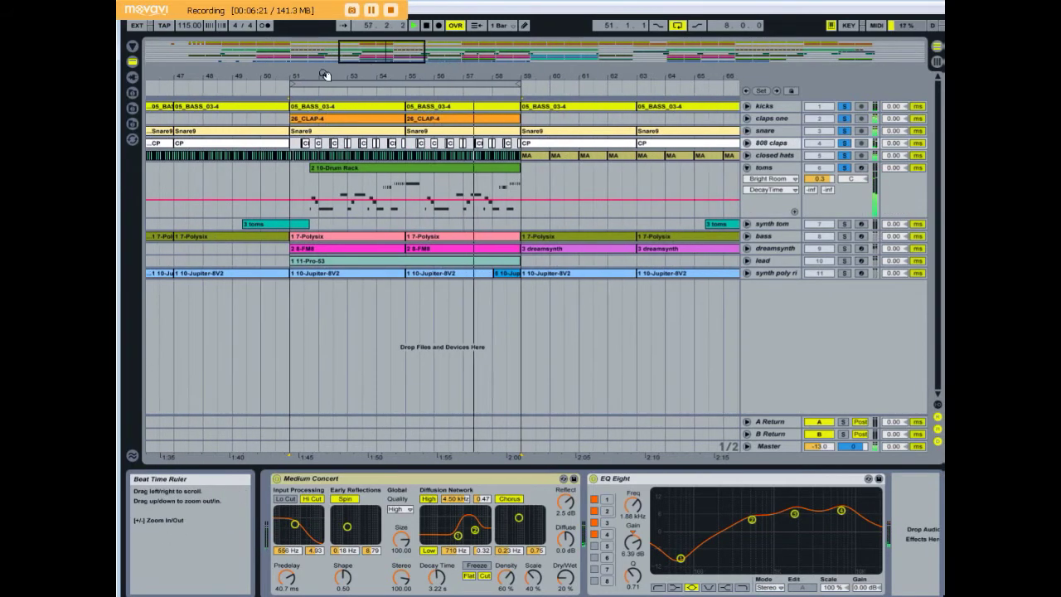
Step: Show the toms effect chain, and add the synth tom to the soloed tracks with the loop starting at bar 49.3
left_click(404, 167)
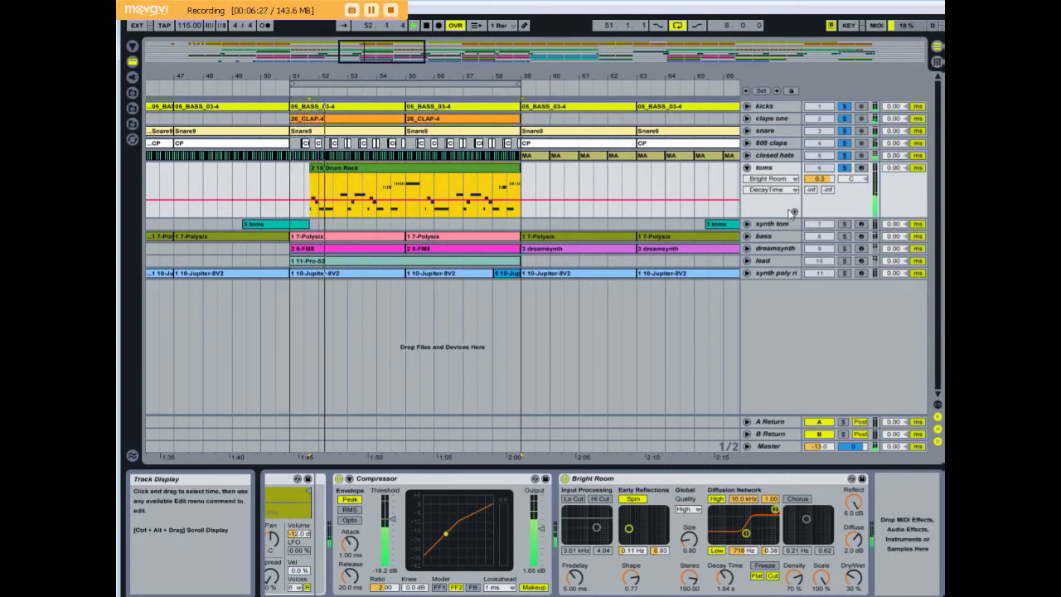
left_click(843, 224)
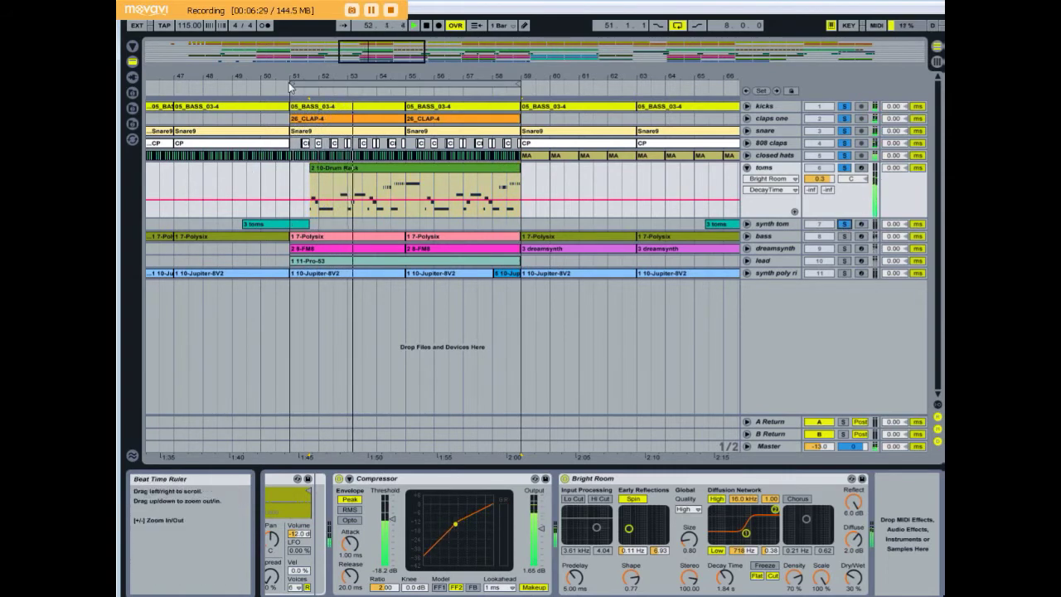
left_click_drag(291, 83, 248, 83)
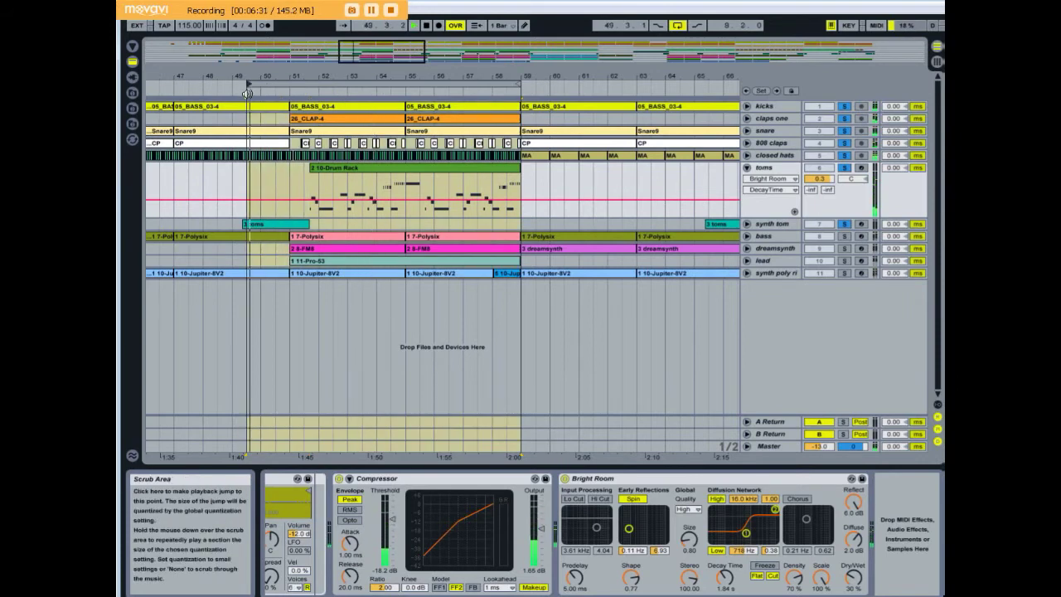
Step: Open the synth tom clip in an enlarged note editor with unfolded note rows, and arm the track for live playing
left_click(279, 222)
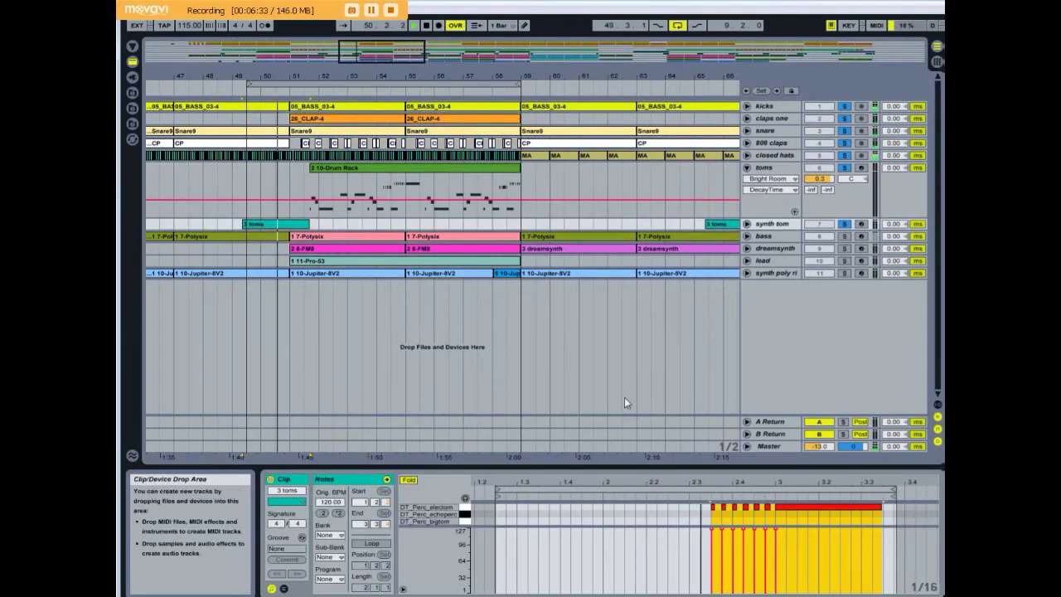
left_click_drag(721, 467, 730, 351)
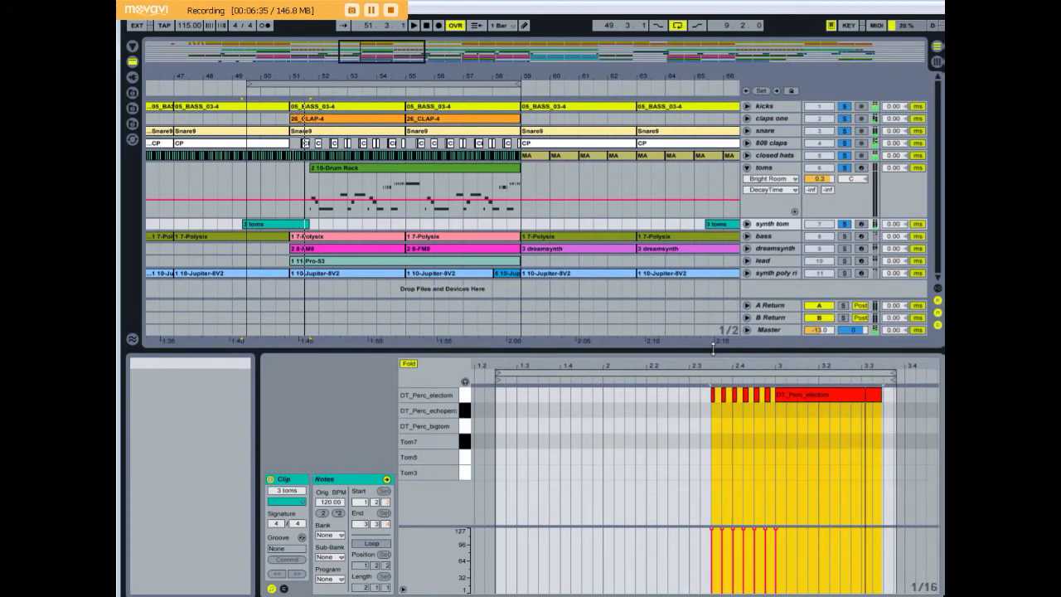
left_click(861, 224)
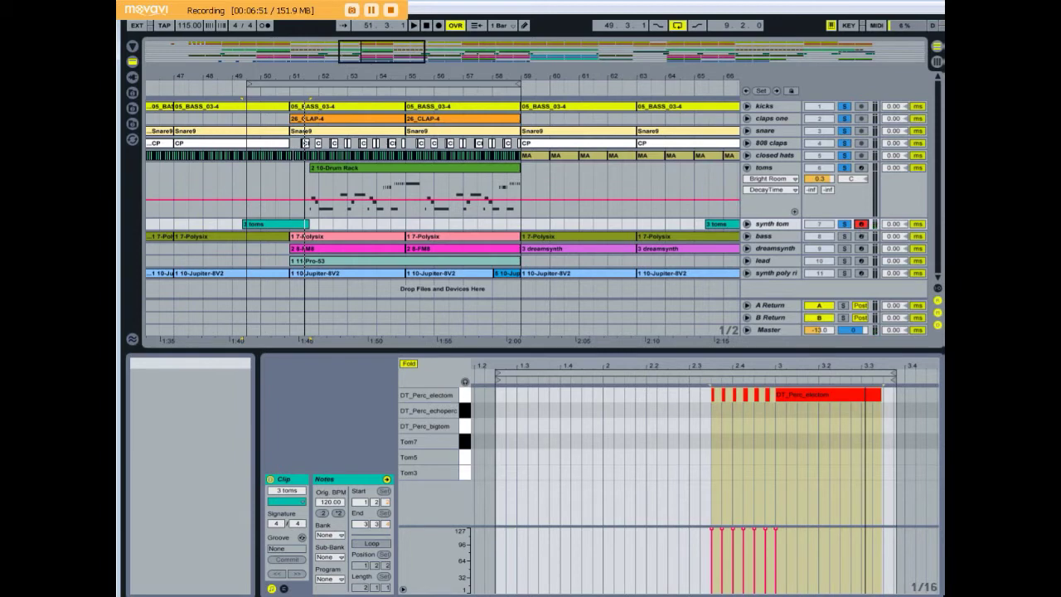
left_click(782, 413)
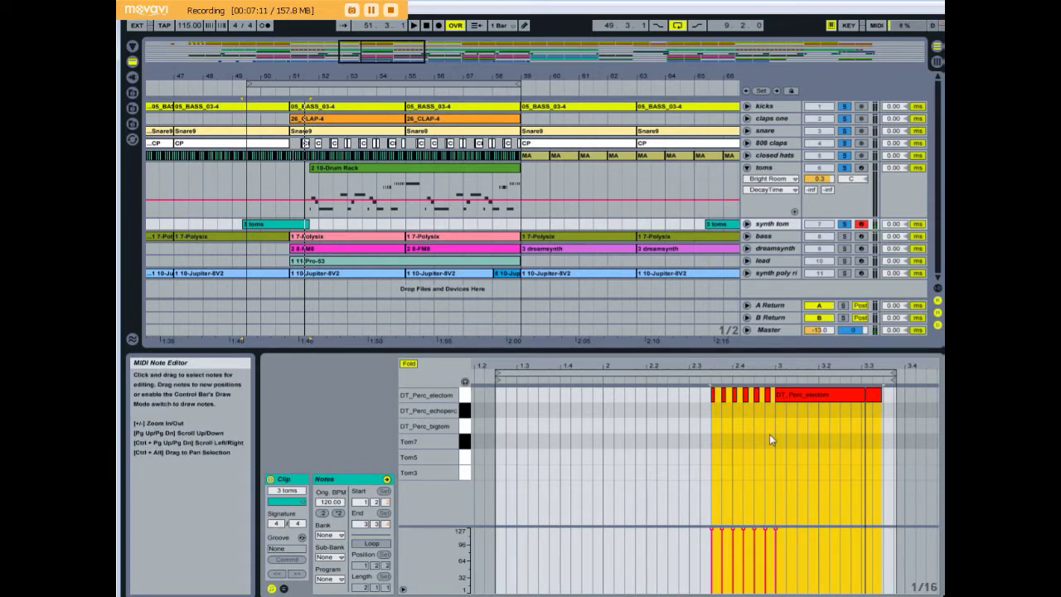
left_click(410, 363)
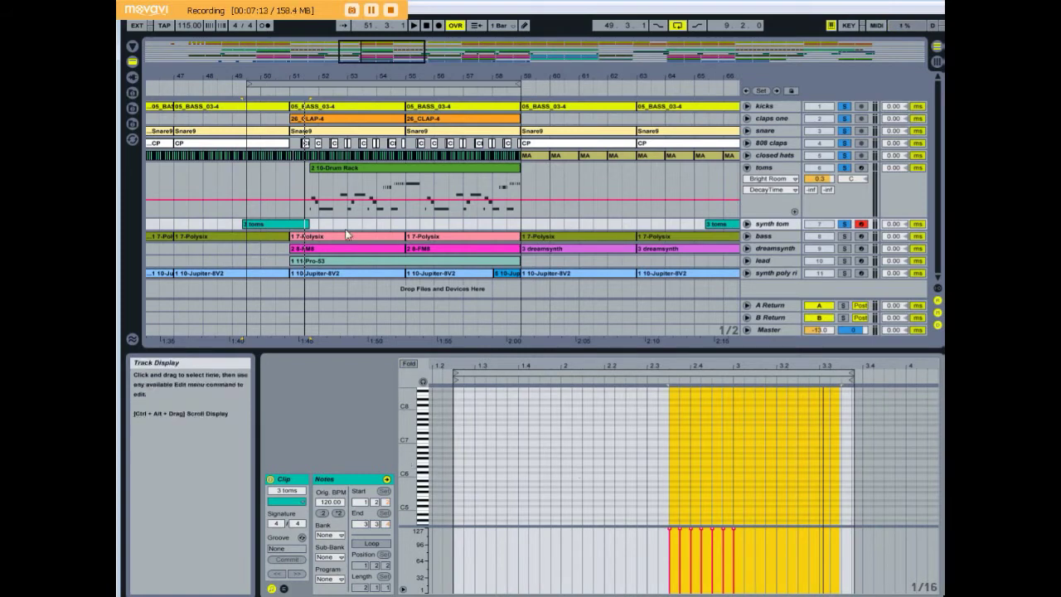
Step: Play the soloed drum tracks from bar 51 and collapse the toms track
left_click(292, 182)
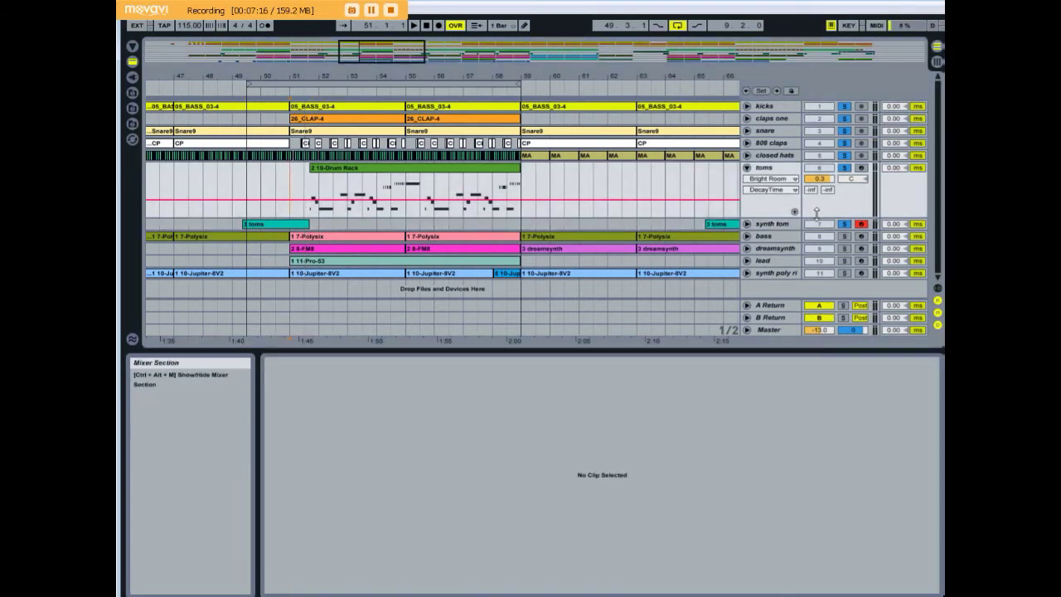
key("space")
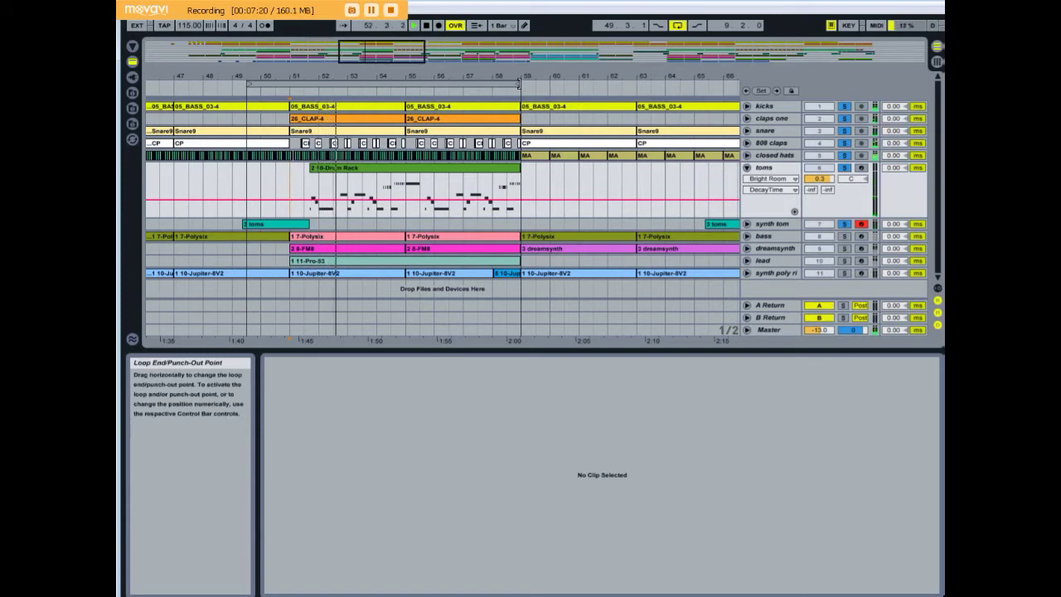
left_click(746, 168)
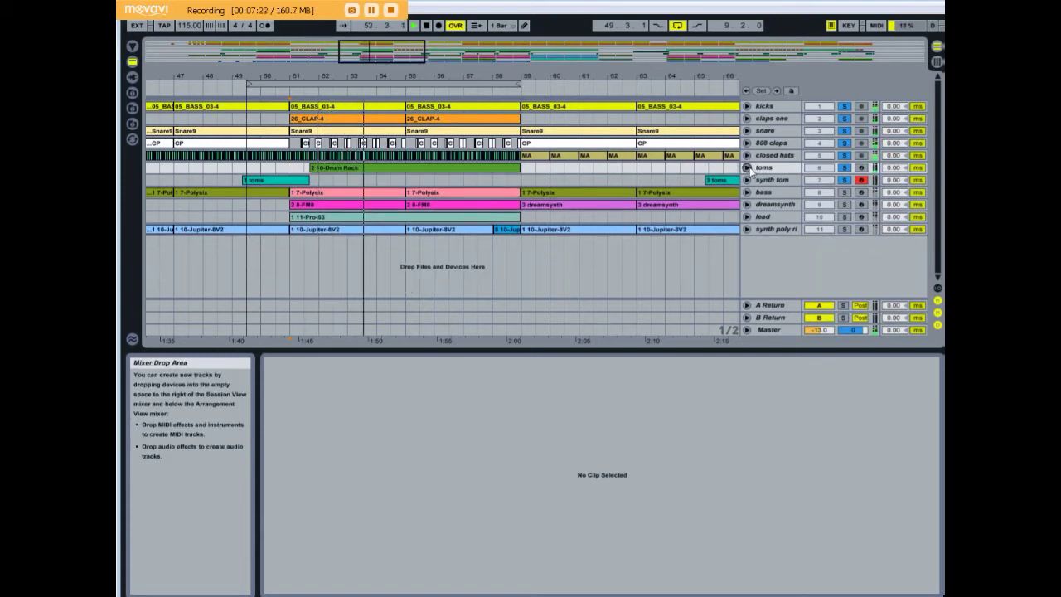
Step: Add the bass to the soloed tracks and set an eight-bar loop starting at bar 55
left_click(844, 193)
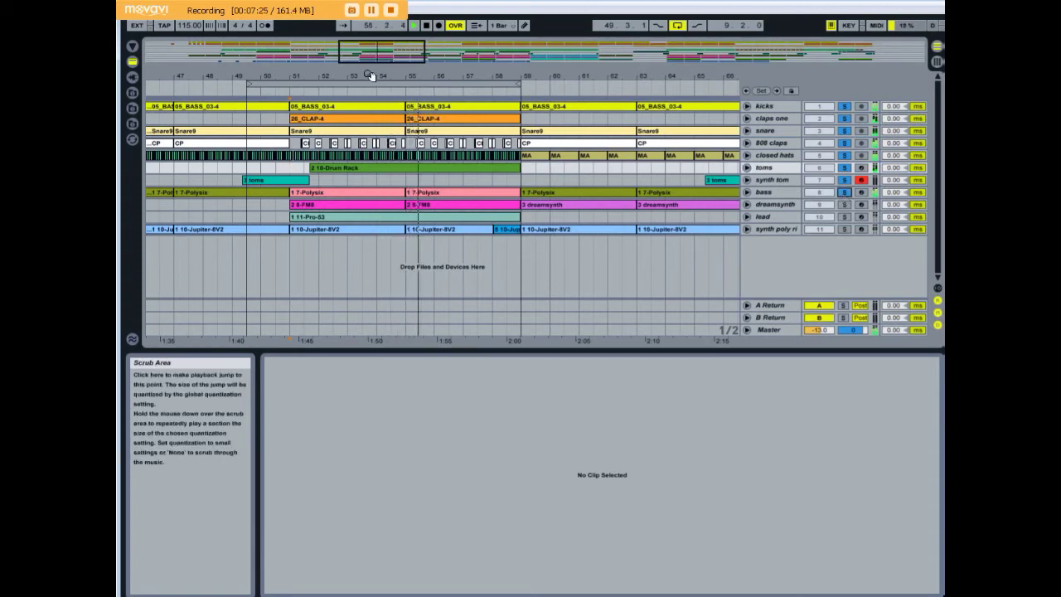
left_click_drag(248, 85, 406, 86)
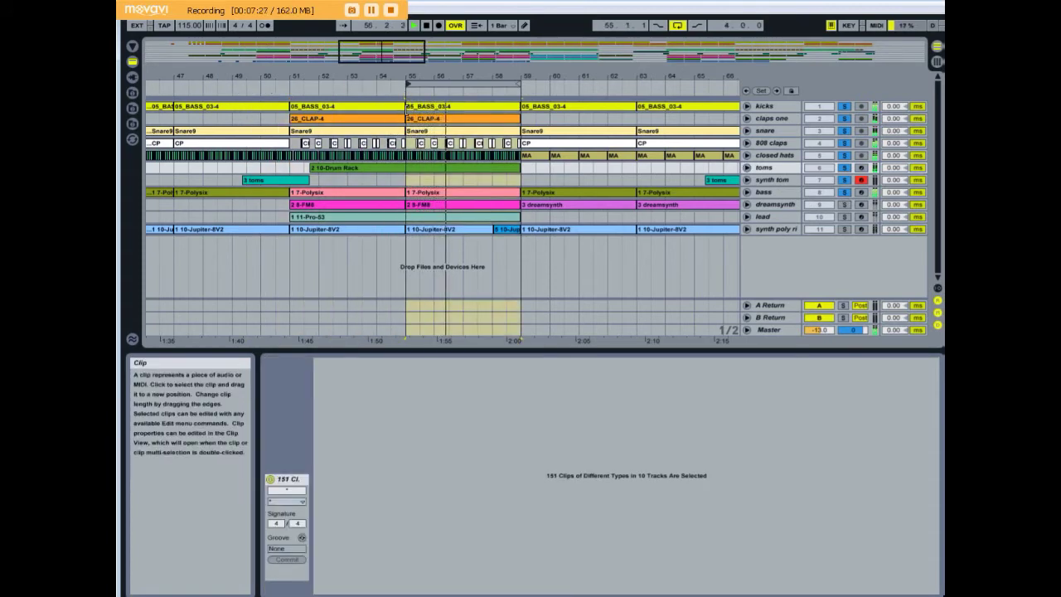
left_click_drag(521, 85, 636, 85)
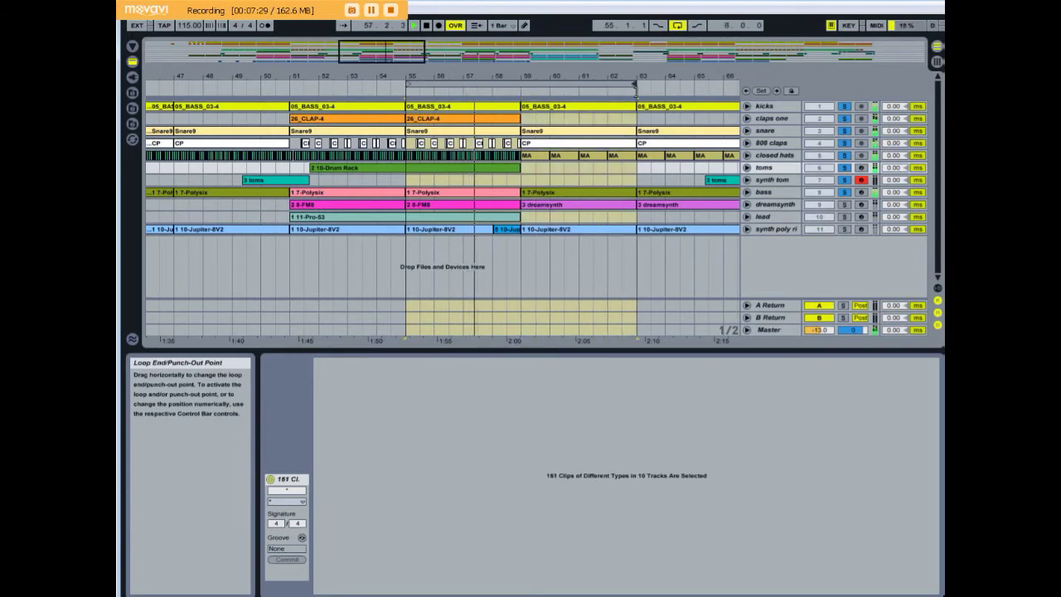
Step: Open the bass clip at bar 55 to examine its full note pattern, and arm the bass track for live playing
left_click(485, 193)
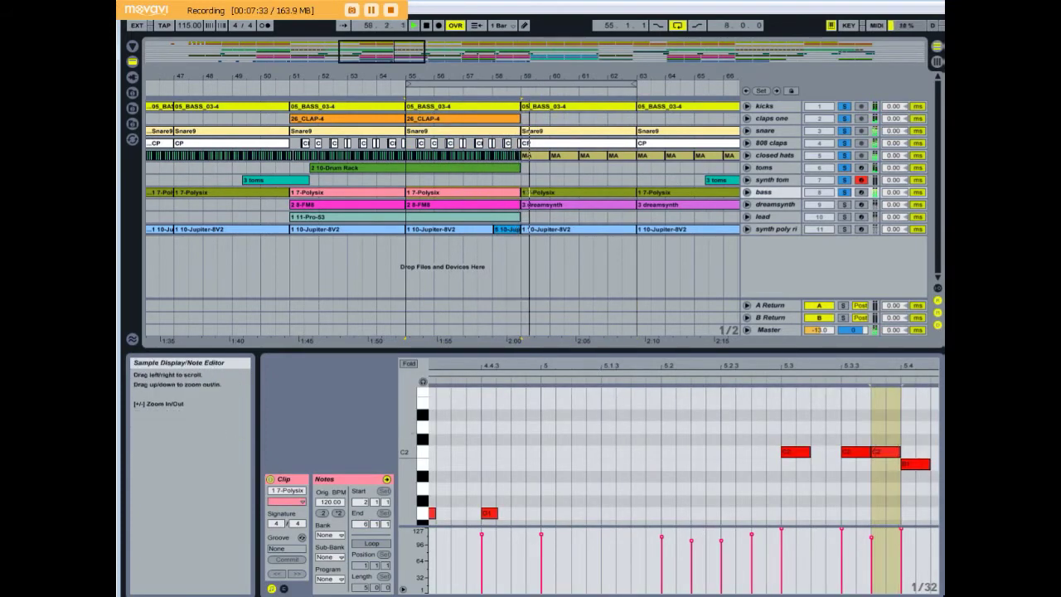
left_click_drag(607, 365, 609, 306)
scroll(817, 383, "down", 3)
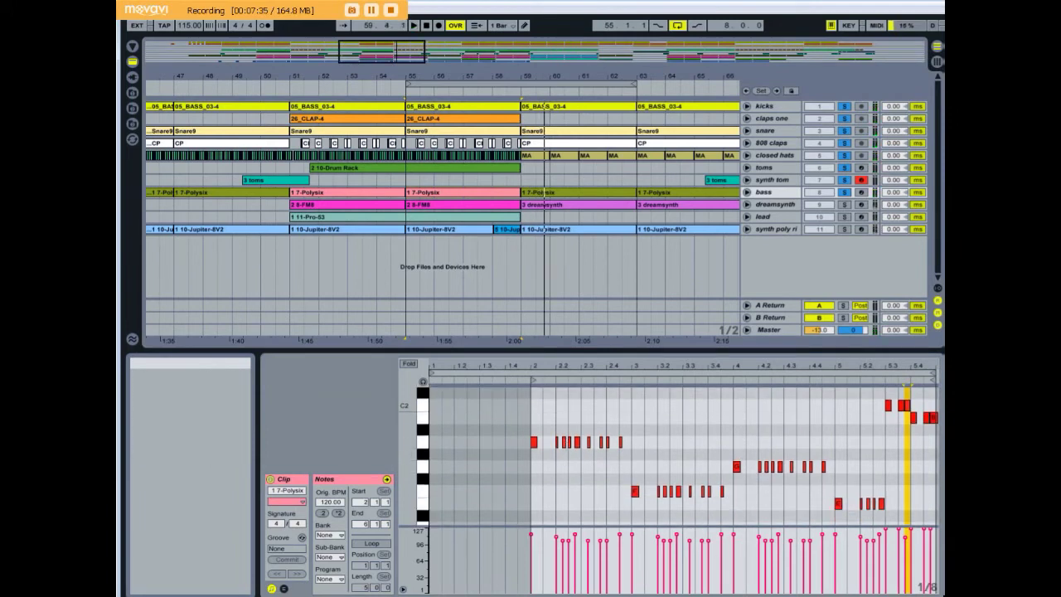
left_click(937, 595)
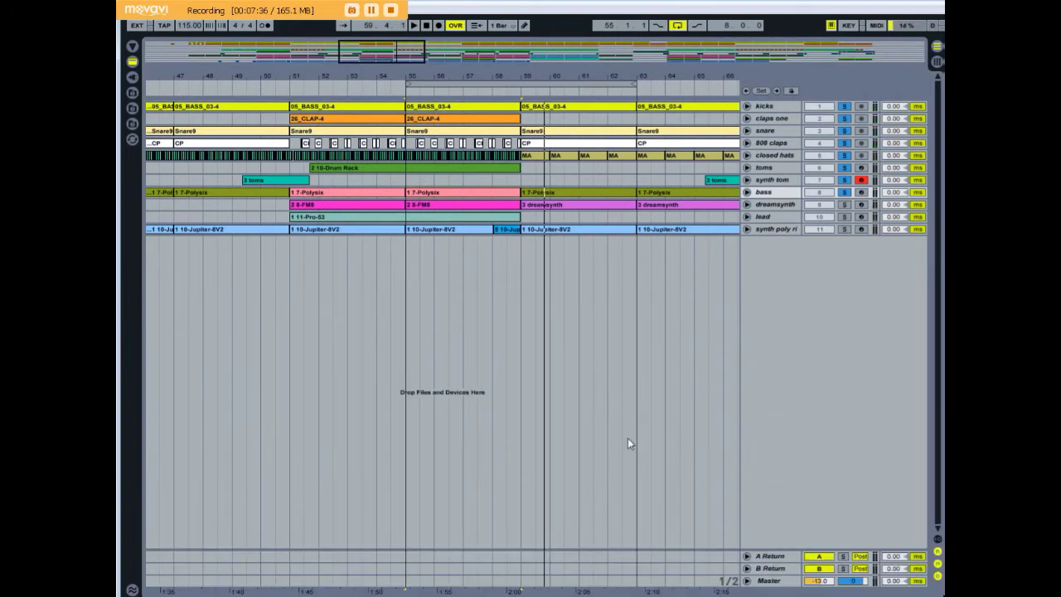
double_click(472, 195)
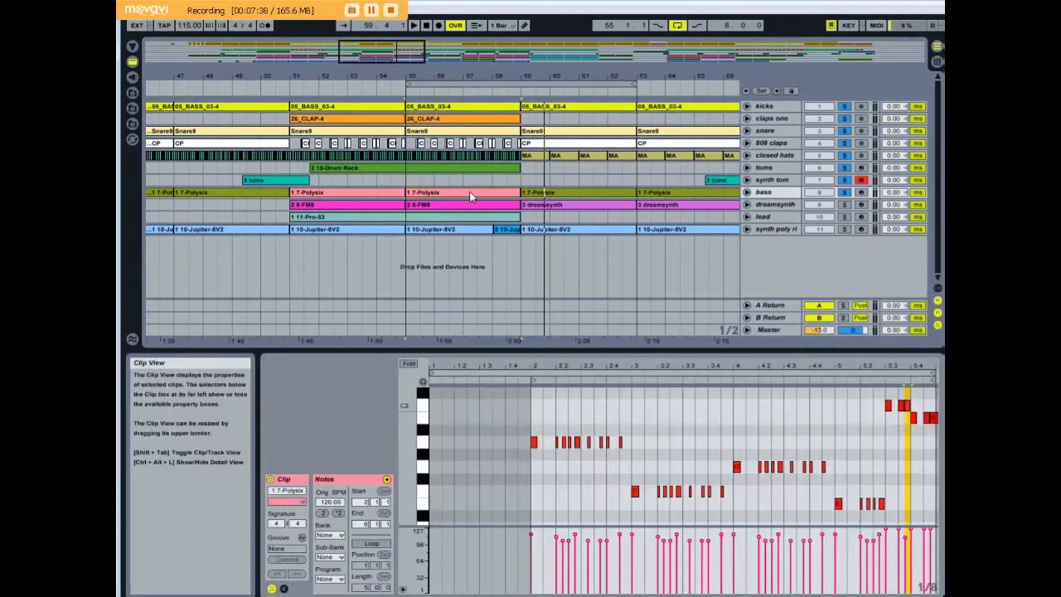
double_click(743, 525)
scroll(578, 450, "up", 2)
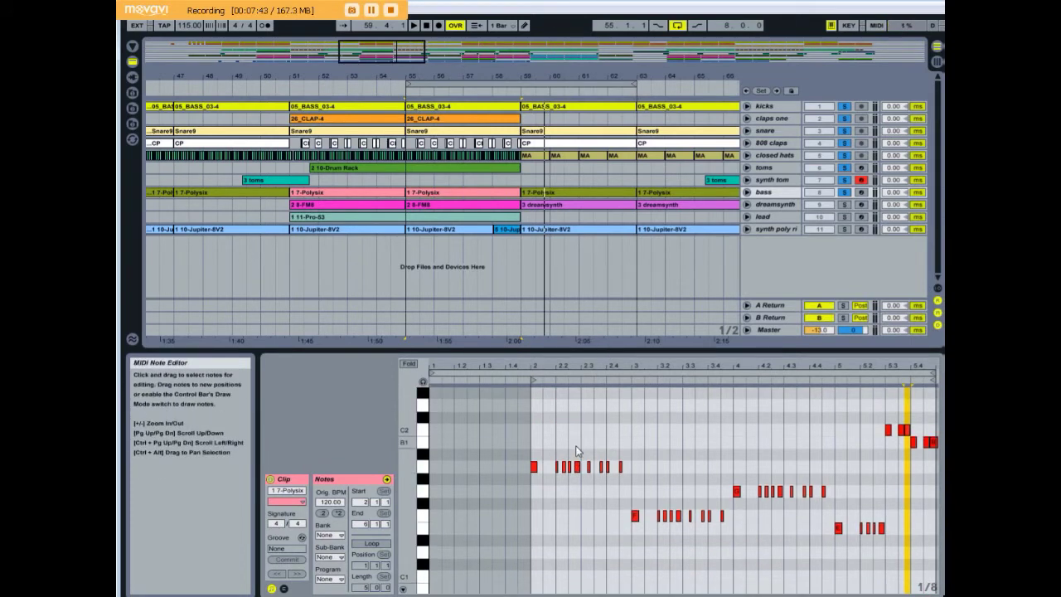
left_click(861, 193)
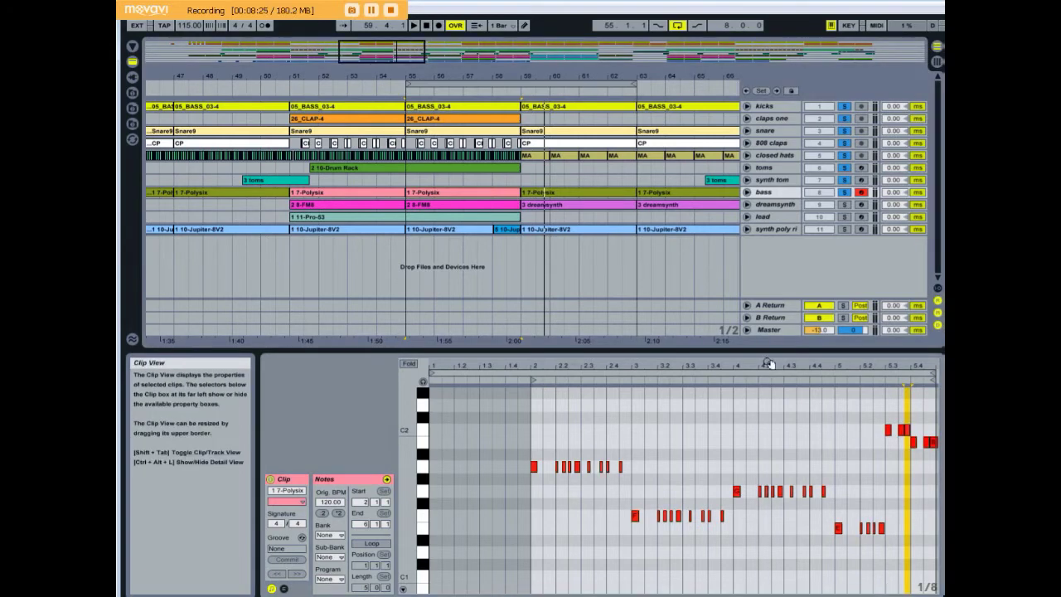
Step: Hide the clip's notes, play the soloed drums and bass from bar 51, and set a 24-bar loop starting at bar 35
left_click(923, 586)
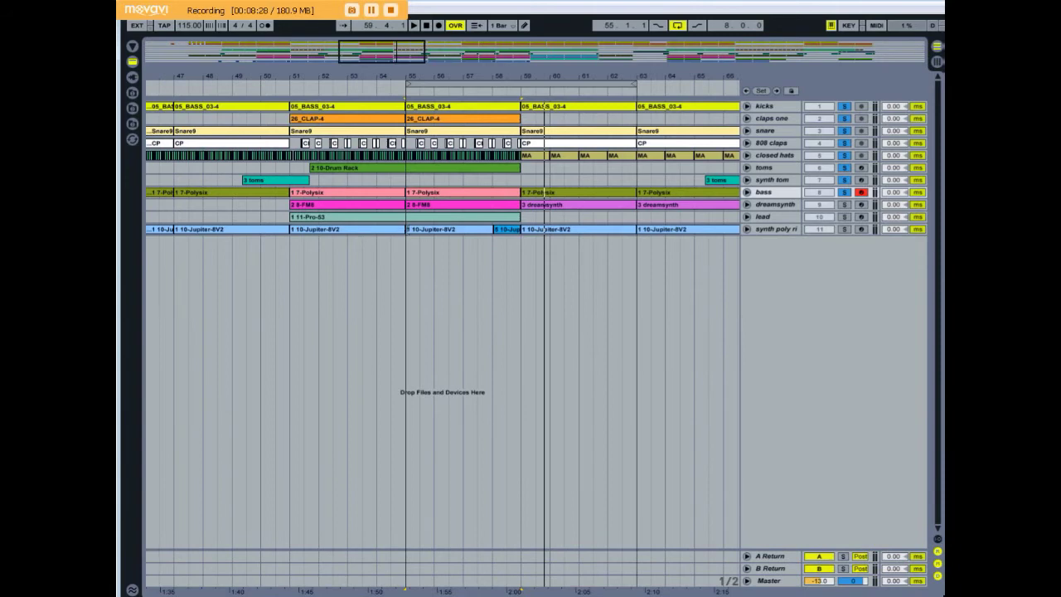
left_click(407, 241)
mouse_move(388, 75)
left_mouse_down()
mouse_move(388, 56)
mouse_move(492, 75)
left_mouse_up()
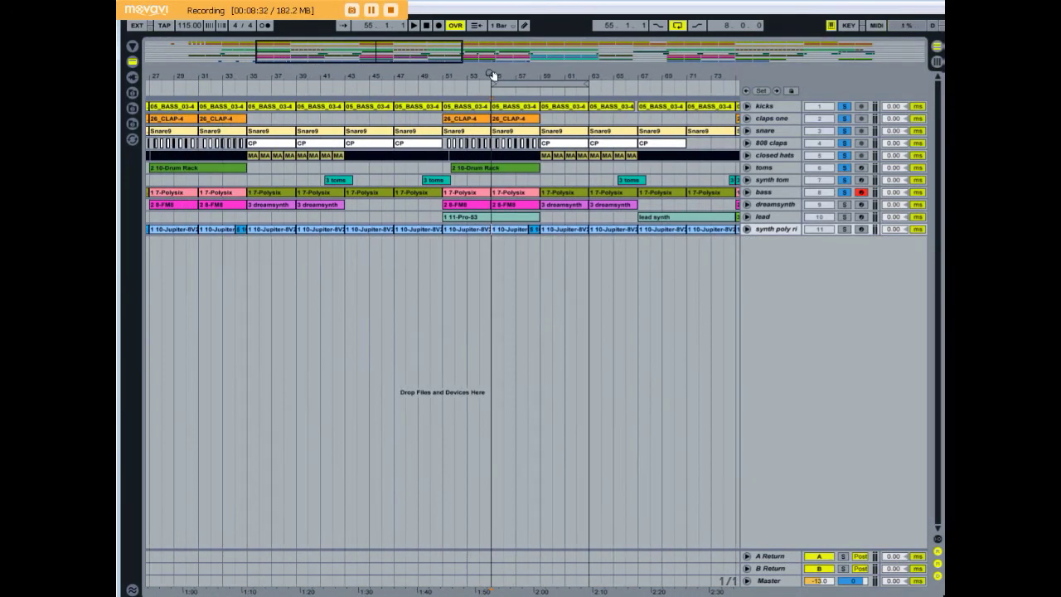
left_click(442, 168)
left_click(453, 195)
key("space")
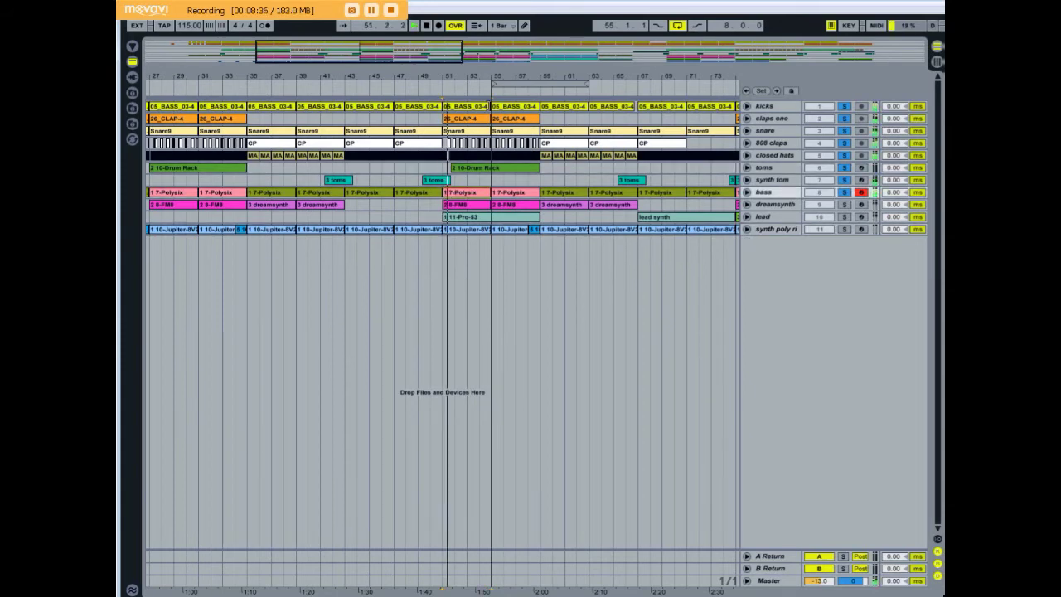
left_click_drag(521, 84, 247, 87)
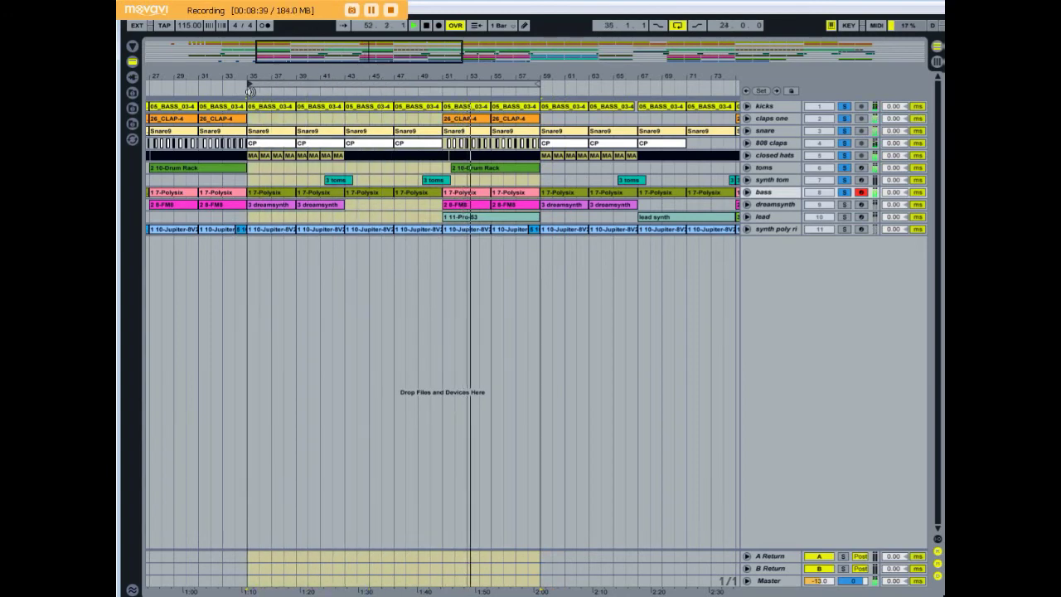
Step: Solo only the dreamsynth track and arm it for playing its chords live
left_click(779, 205)
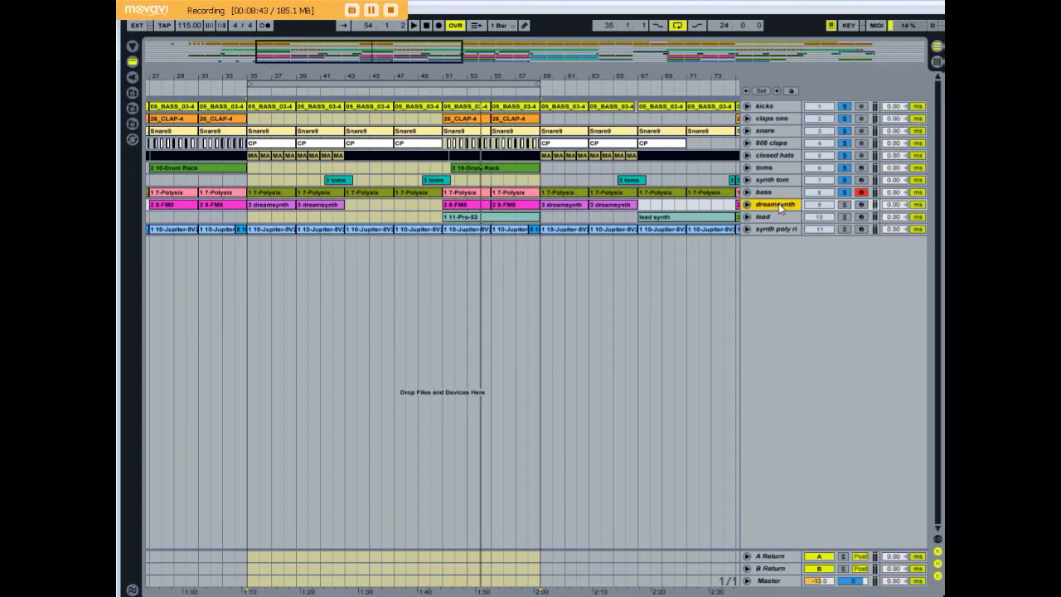
left_click(844, 204)
left_click(862, 204)
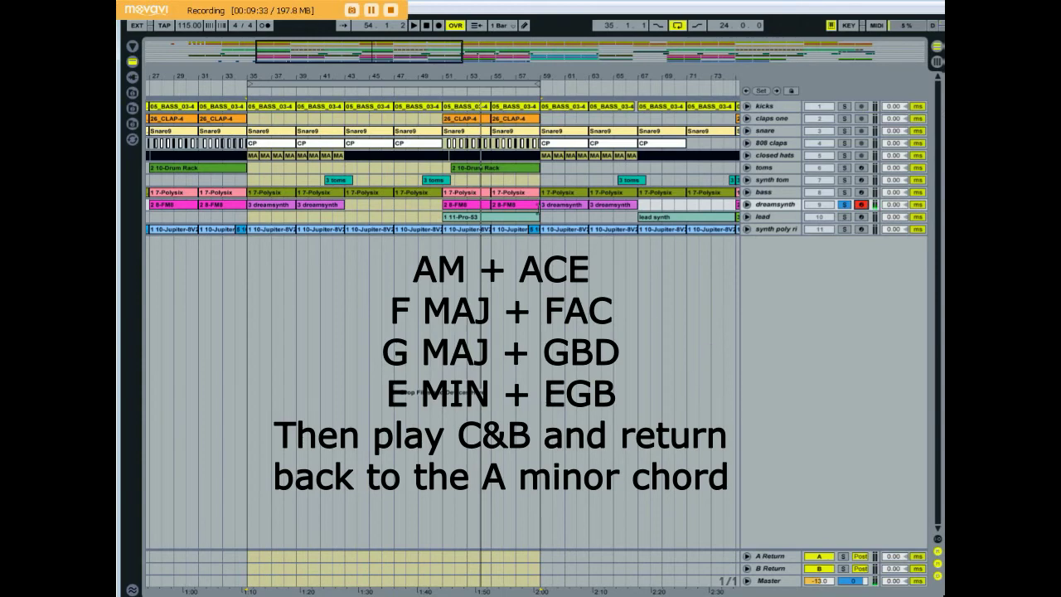
Step: Play the dreamsynth with the bass from bar 51, and release the solos with the synth poly track muted
left_click(445, 205)
key("space")
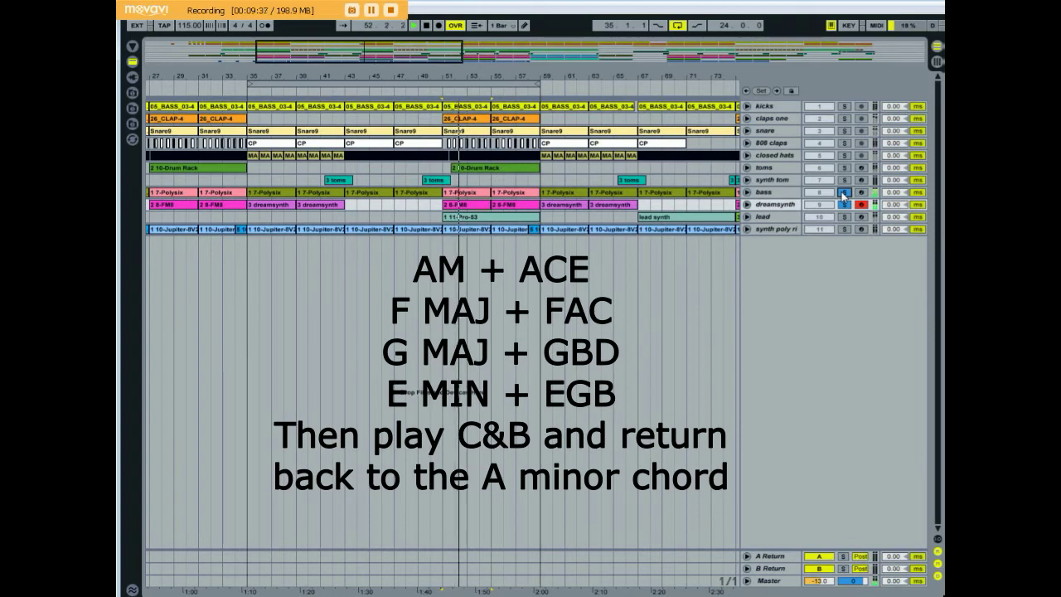
left_click(813, 231)
left_click(844, 205)
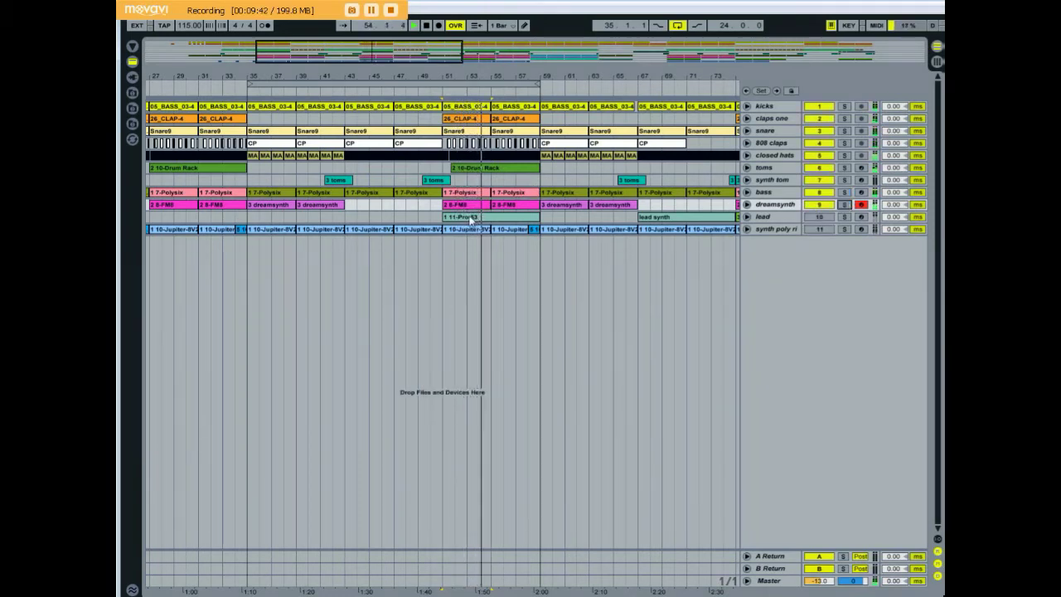
Step: Unmute the lead track, arm it for live playing and solo it
left_click(772, 217)
left_click(860, 216)
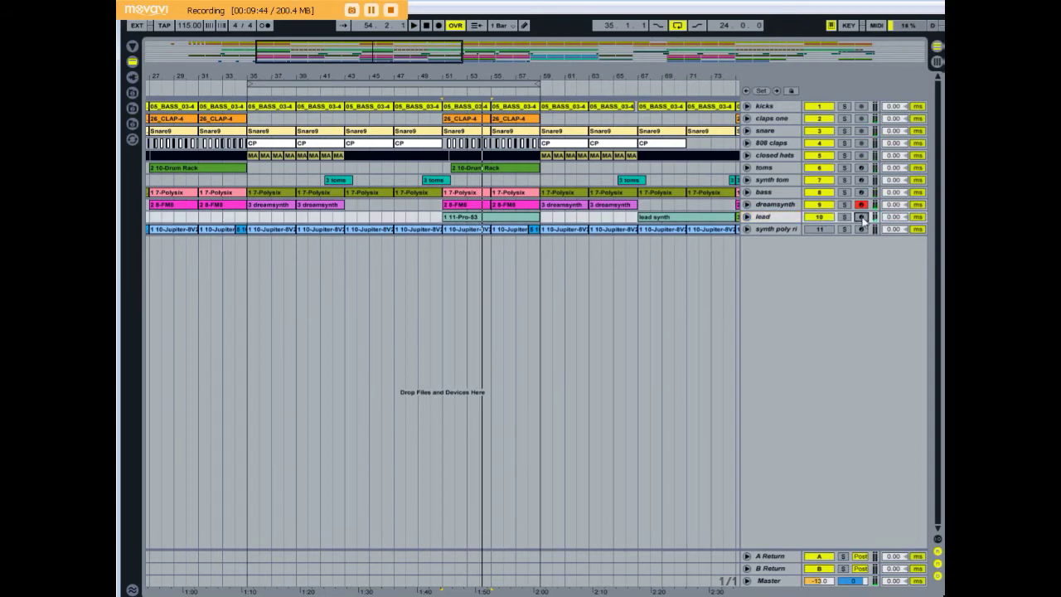
left_click(844, 216)
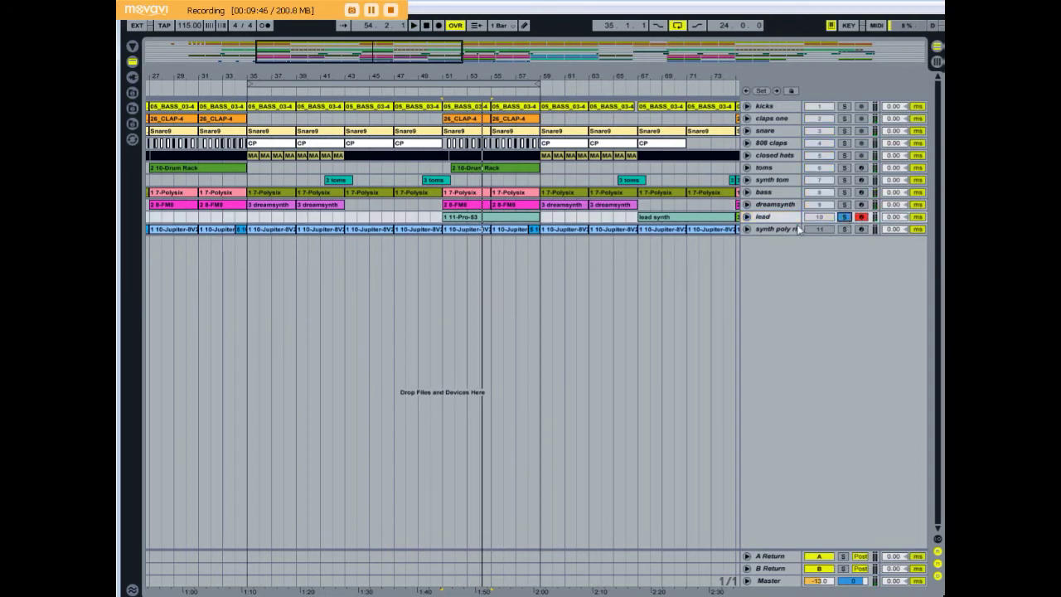
Step: Examine the lead clip's notes in an enlarged note editor during playback, and return to the full arrangement
double_click(495, 220)
left_click_drag(501, 351, 510, 152)
key("space")
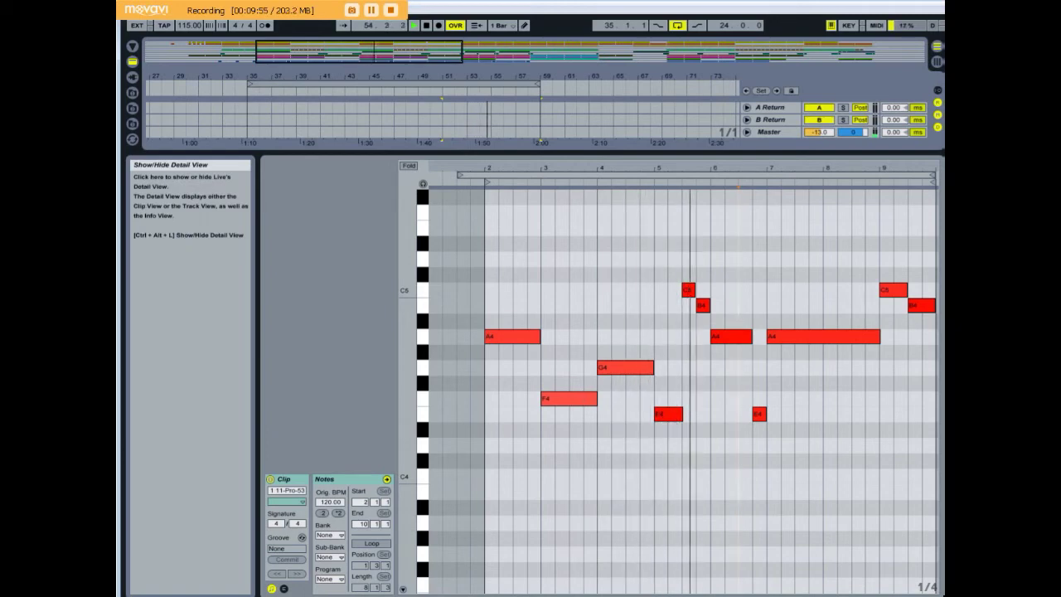
left_click(938, 595)
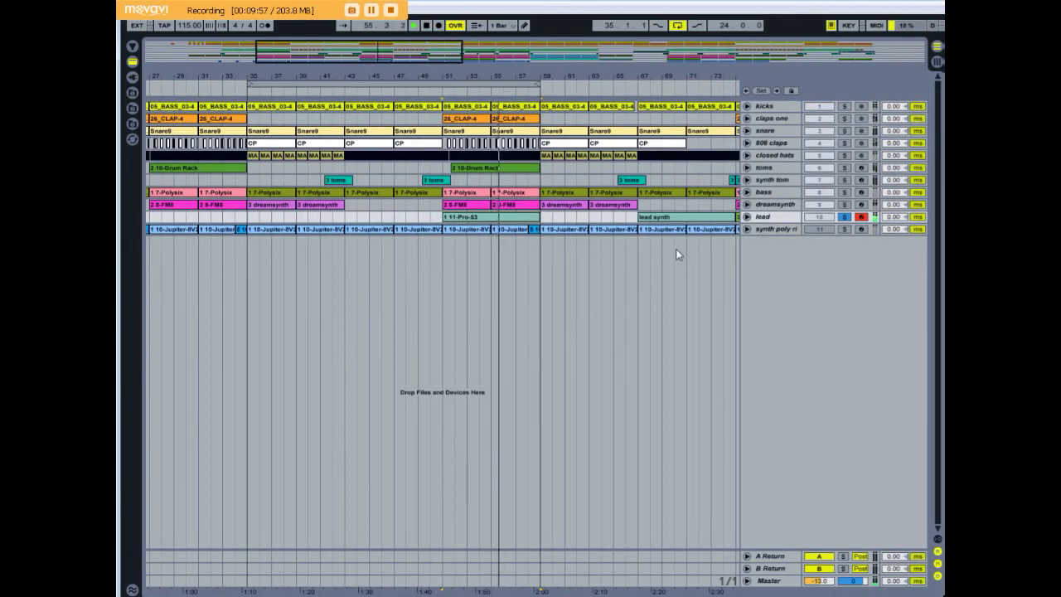
Step: Add the bass and dreamsynth to the soloed lead, looping eight bars from bar 51
left_click(843, 193)
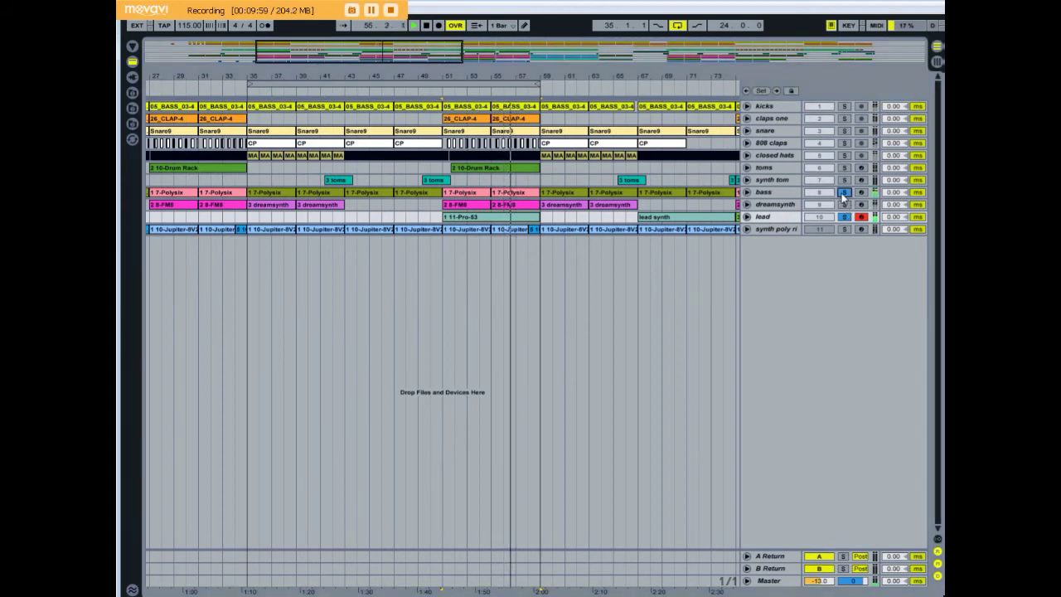
left_click_drag(251, 85, 446, 85)
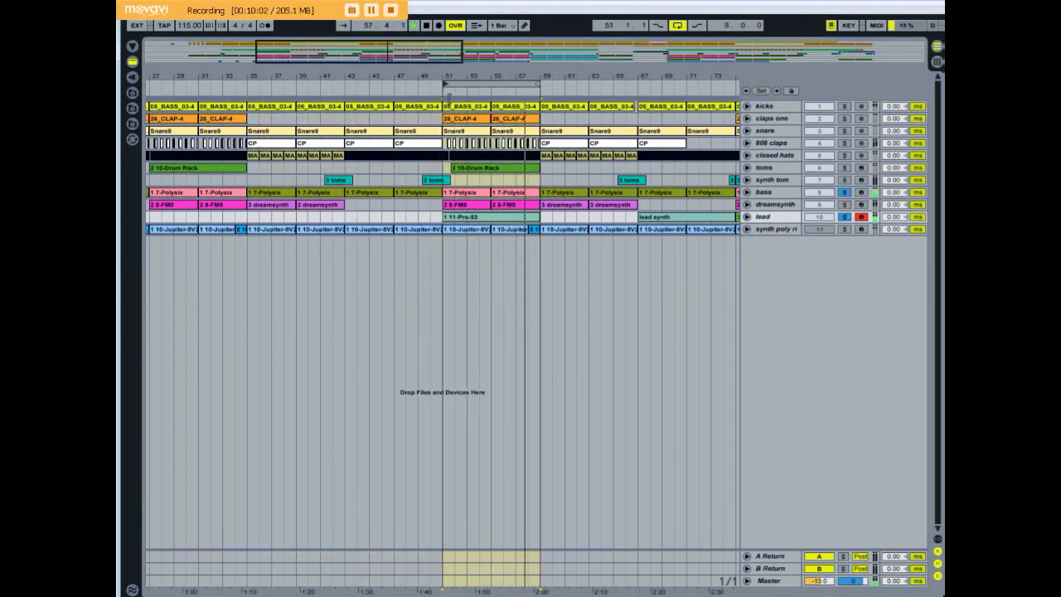
left_click(845, 205)
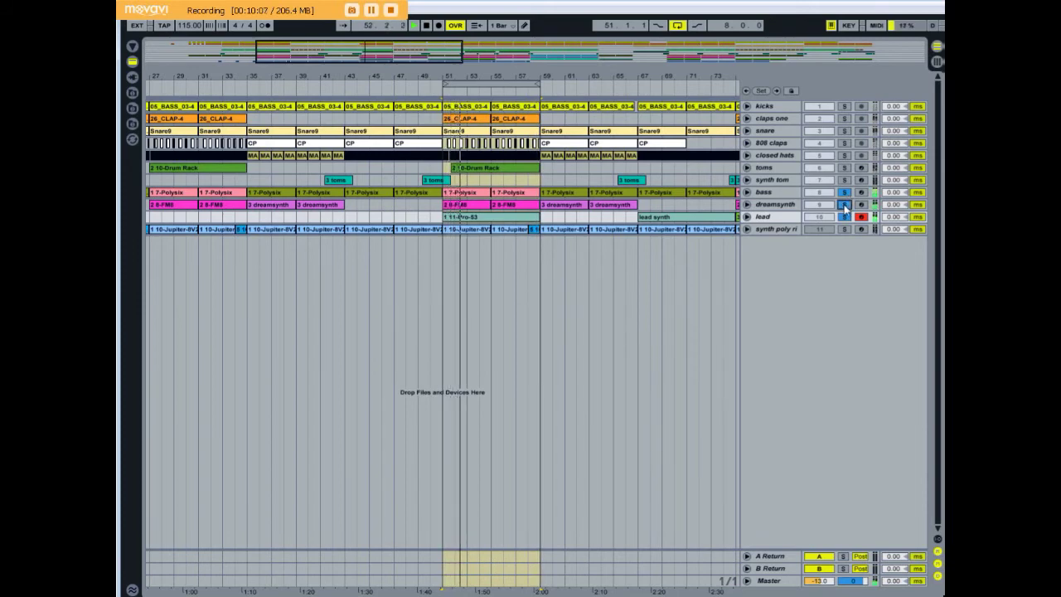
Step: Release the lead, bass and dreamsynth solos, and stop playback of the loop from bar 51
left_click(845, 206)
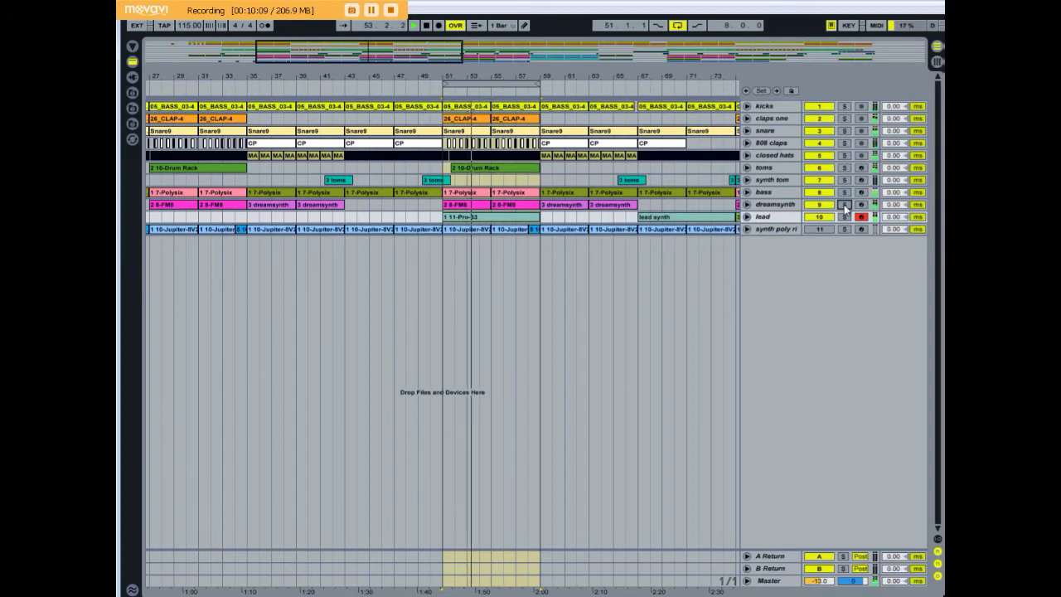
left_click(440, 246)
key("space")
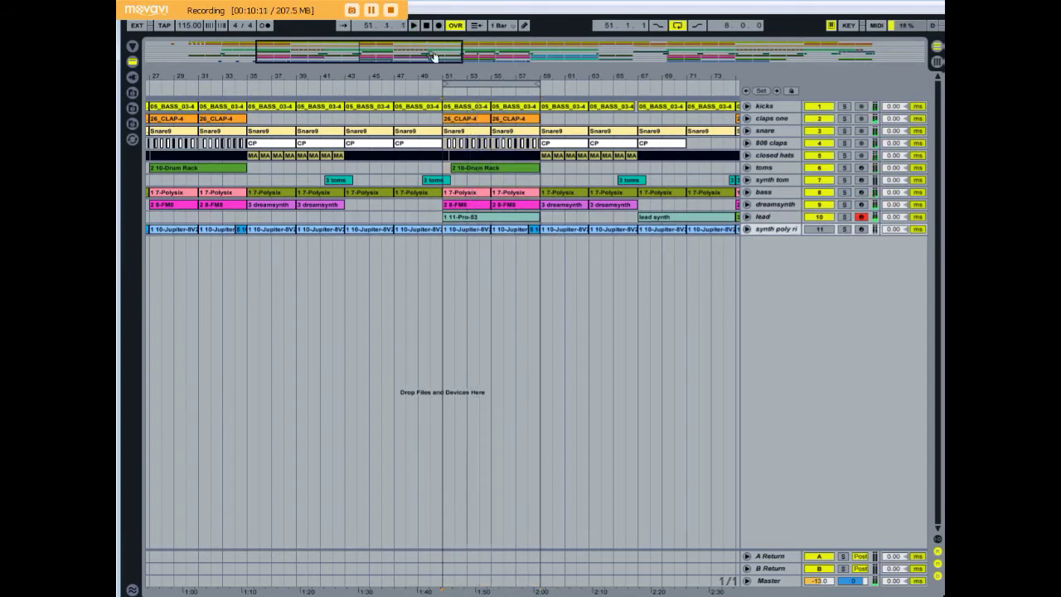
Step: Examine the notes of the 3 bass clip that starts at bar 91, and return to the full arrangement
left_click_drag(431, 74, 531, 37)
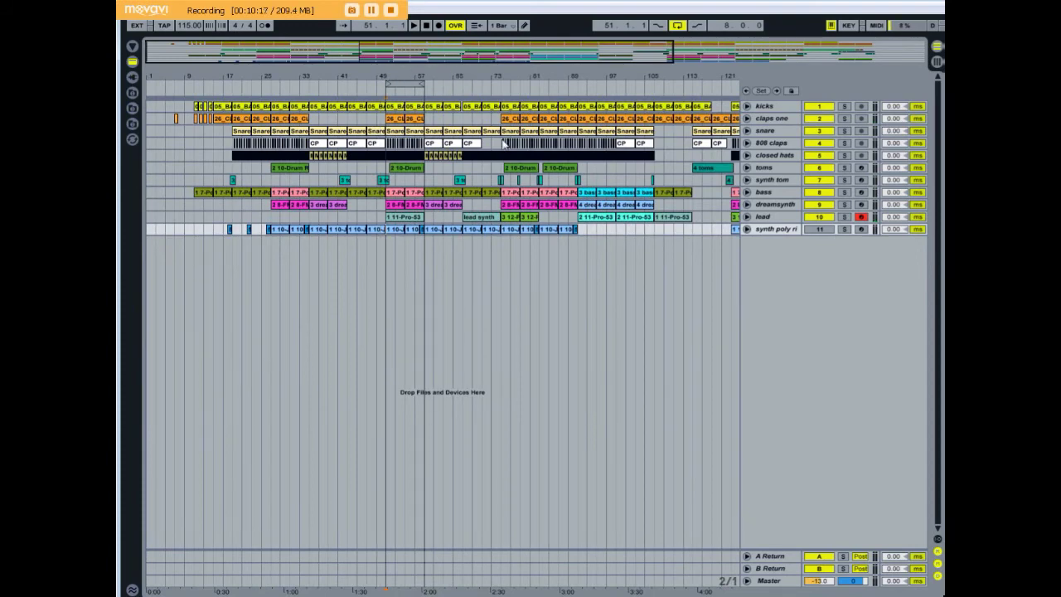
left_click(579, 218)
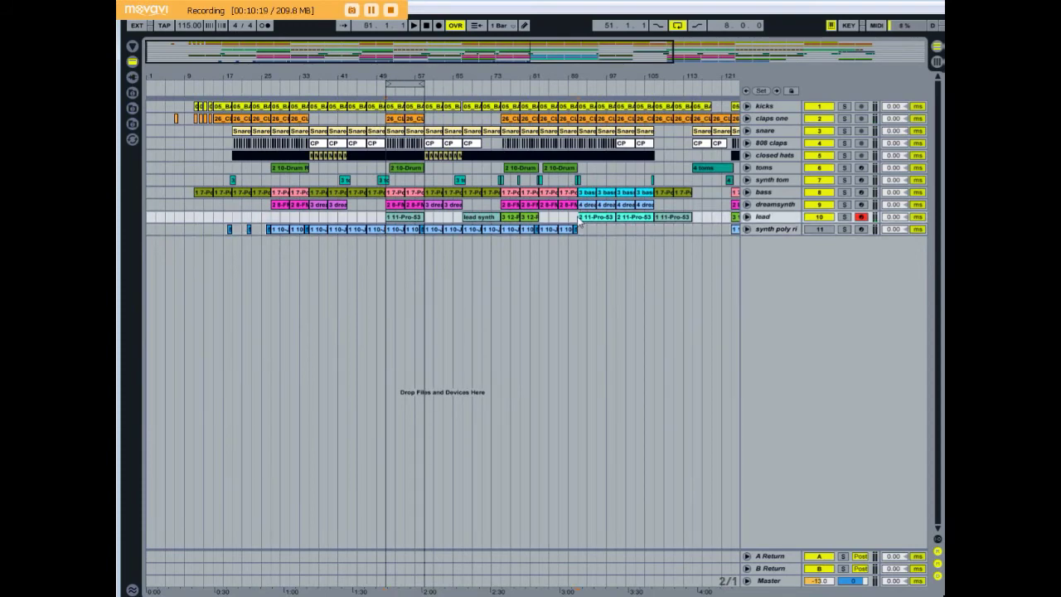
scroll(570, 217, "up", 3)
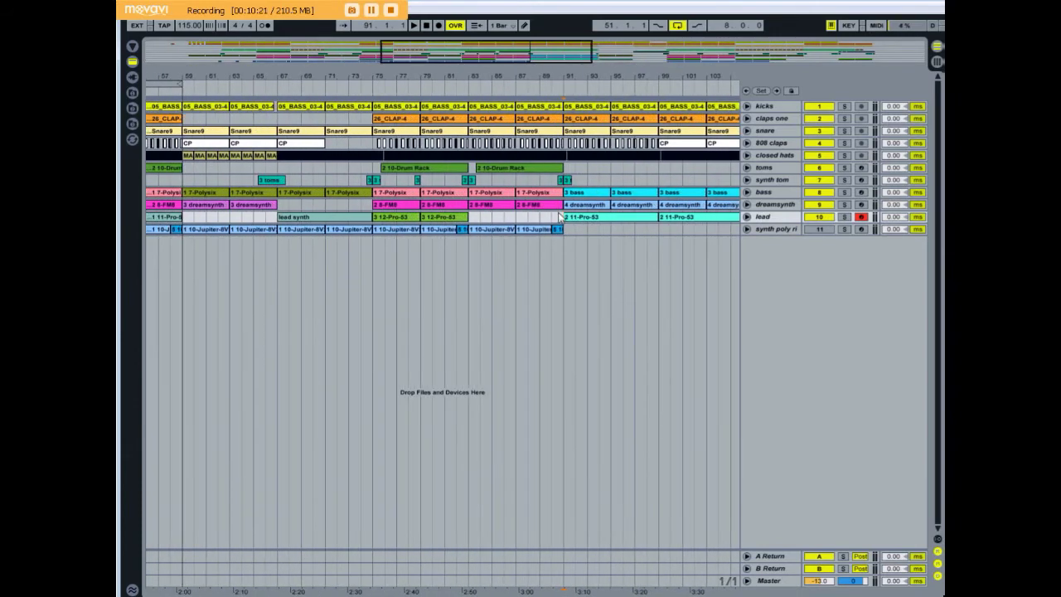
double_click(580, 193)
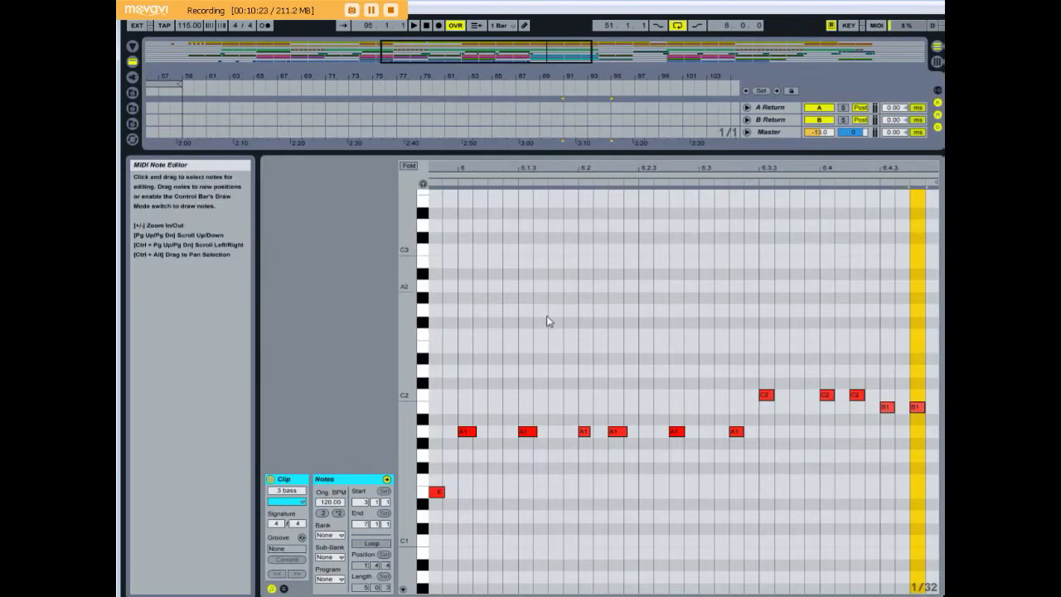
scroll(494, 415, "up", 2)
left_click_drag(517, 169, 520, 90)
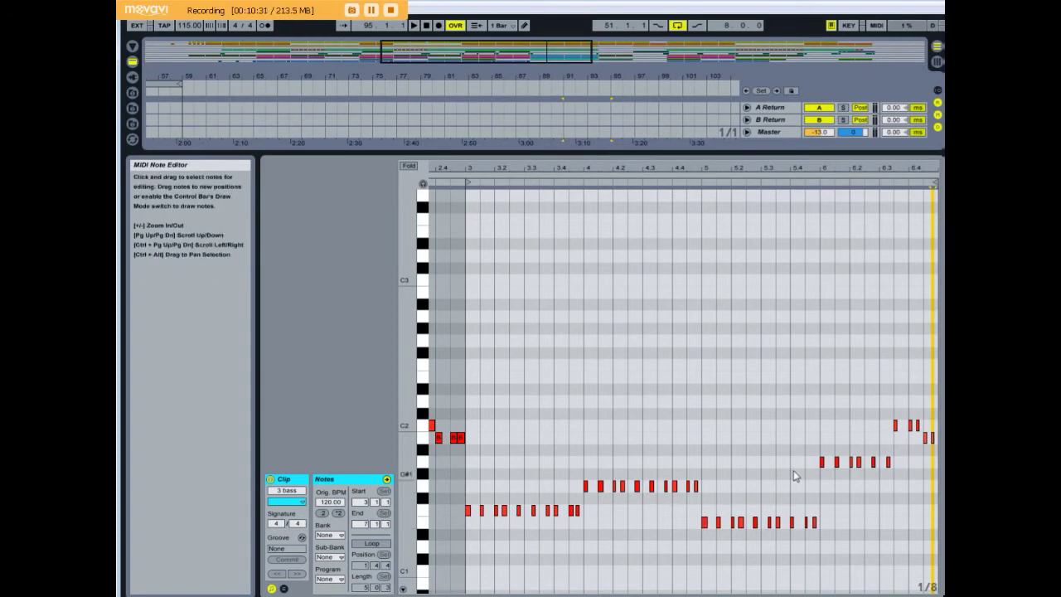
left_click(937, 595)
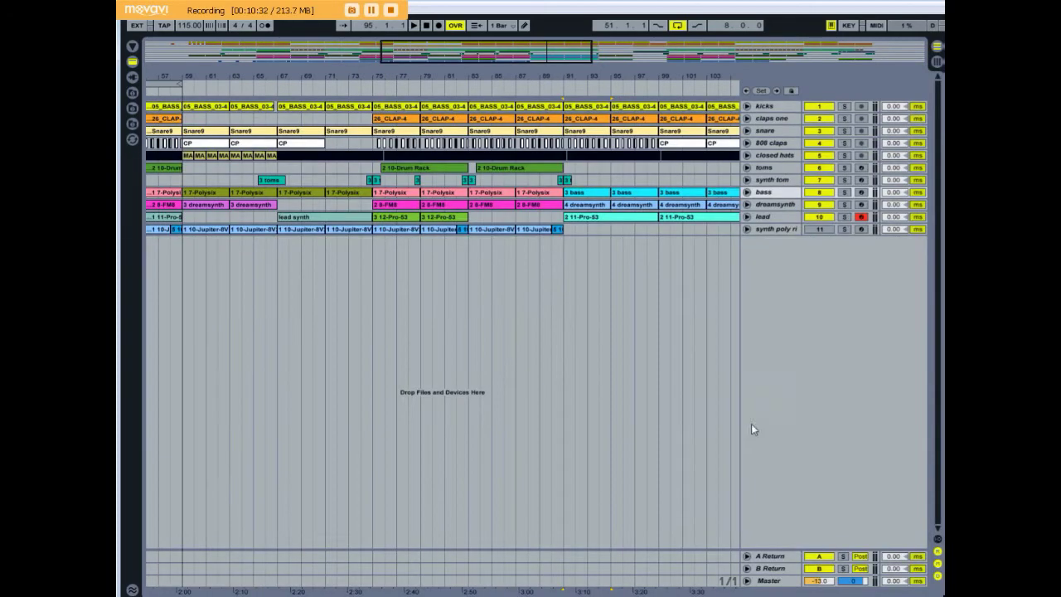
Step: Play the section from bar 91 and review the first 3 bass clip's notes during playback, closing the note editor when finished
left_click(563, 216)
key("space")
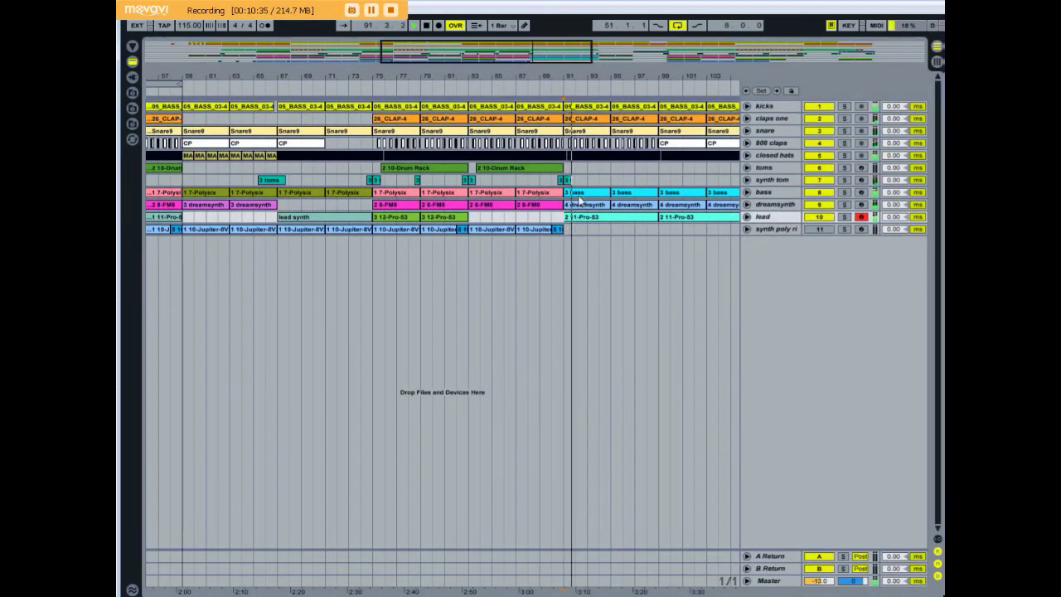
double_click(578, 199)
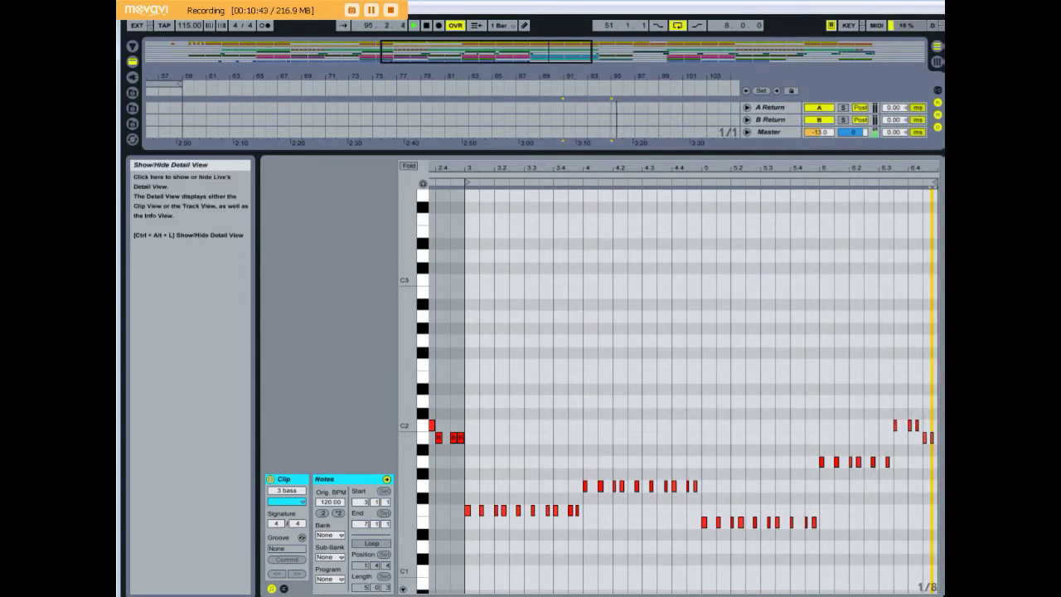
left_click(937, 594)
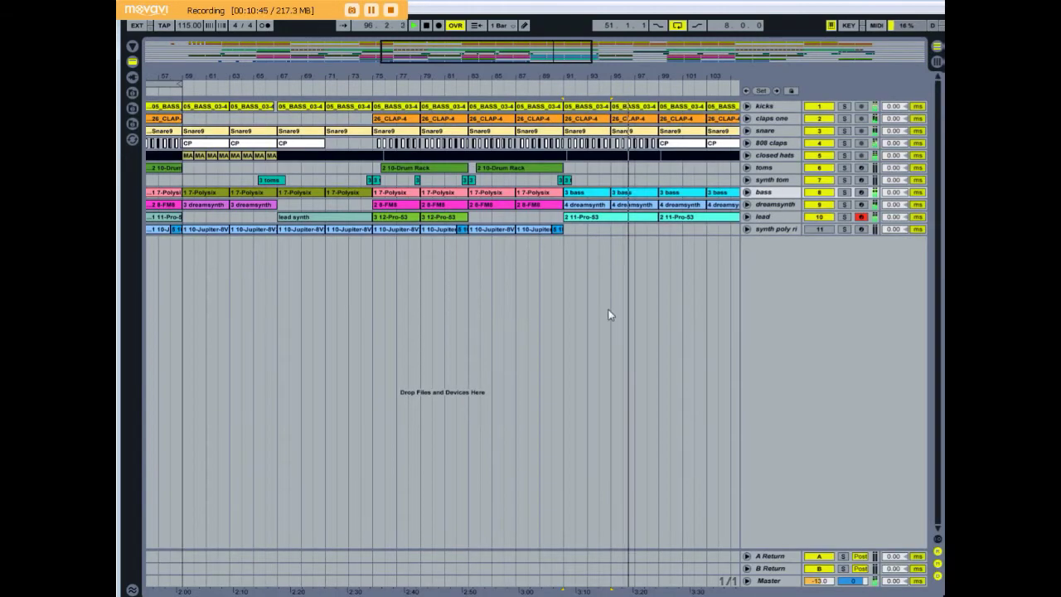
Step: Solo the lead with the bass, and examine the notes of the lead clip at bar 99 during playback
left_click(844, 217)
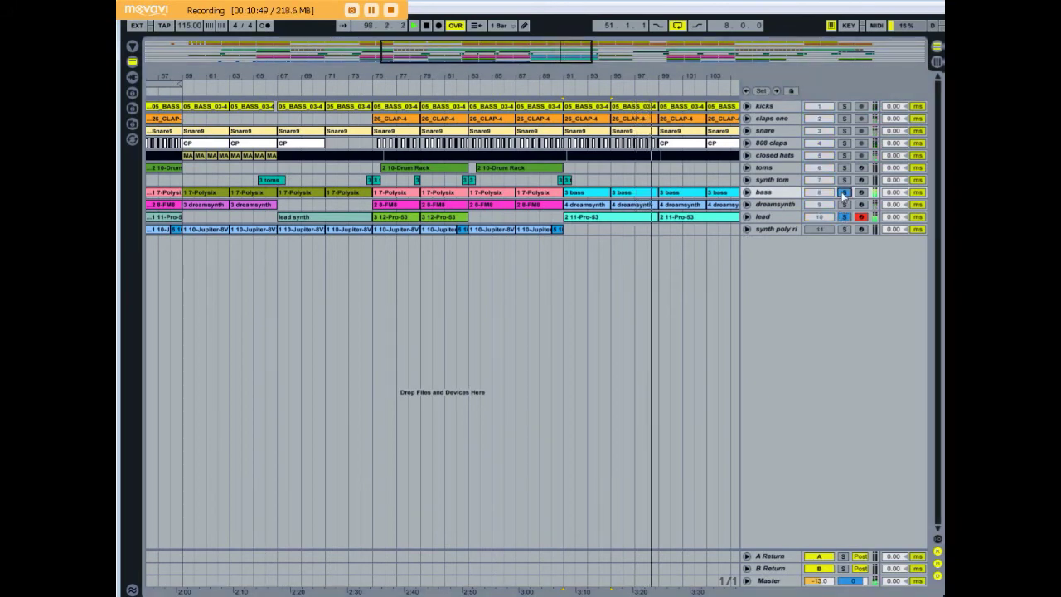
double_click(673, 219)
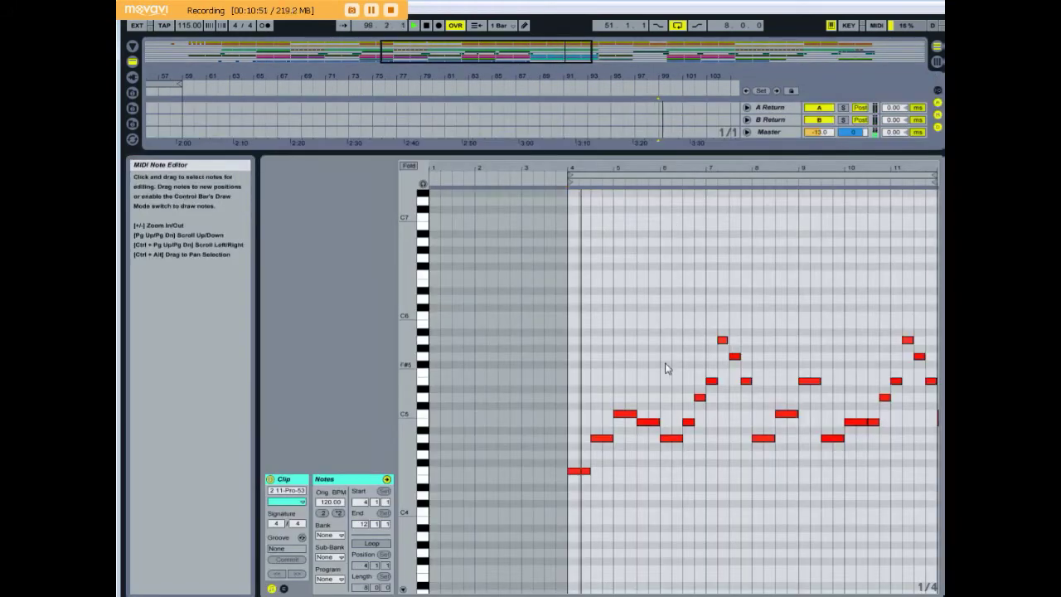
left_click(937, 595)
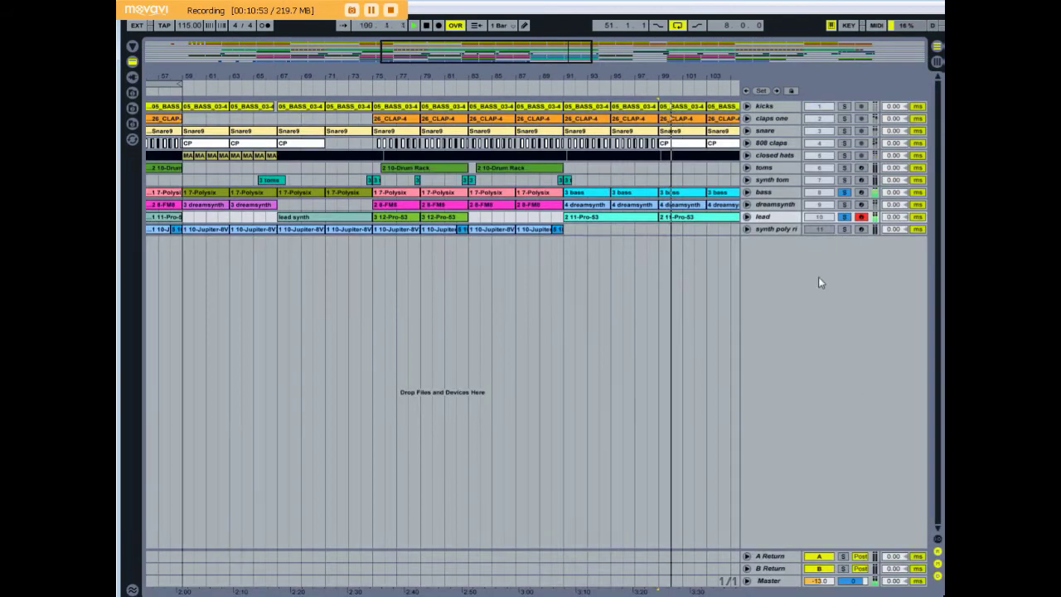
Step: Stop playback with the solos released, and unmute and arm the synth poly riff track with the start position at bar 59
left_click(844, 218)
key("space")
left_click_drag(356, 74, 489, 75)
left_click(393, 252)
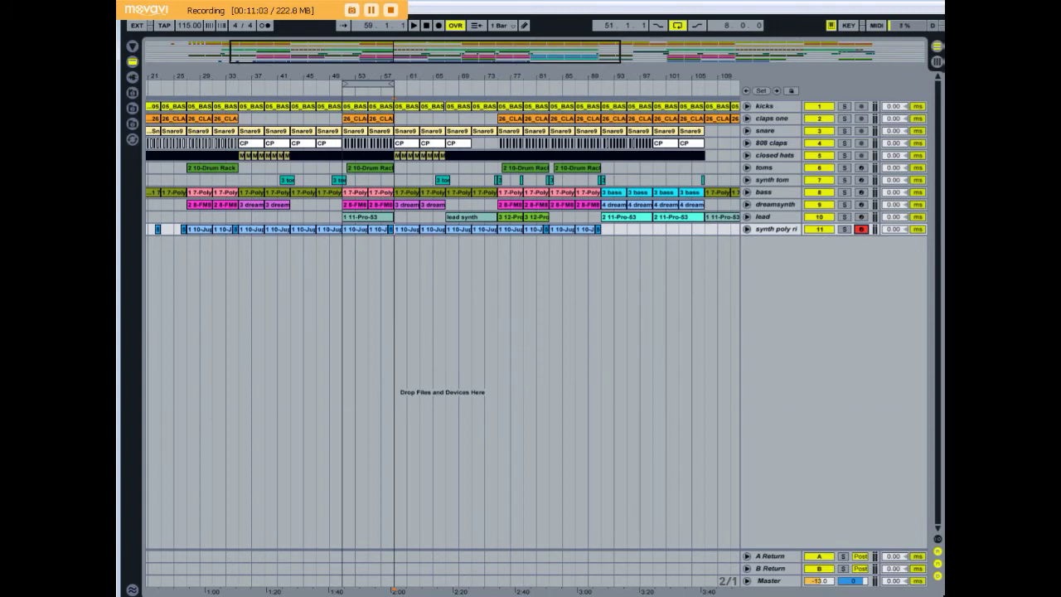
Step: Show the synth poly riff track's device chain, and inspect its Jupiter-8V2 instrument before closing the plug-in window
left_click(895, 595)
left_click(301, 478)
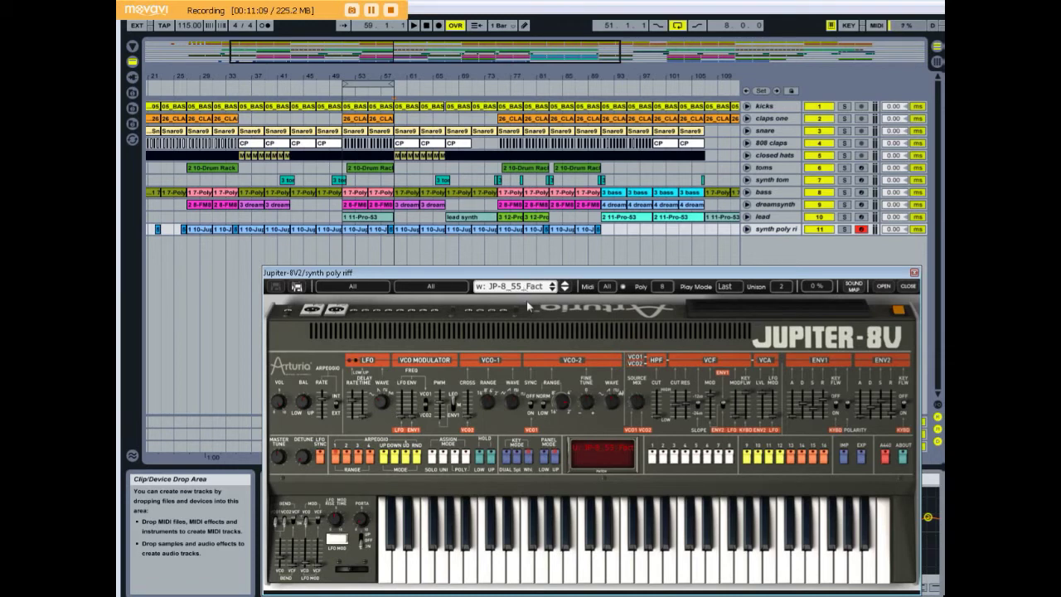
mouse_move(675, 412)
left_click(914, 273)
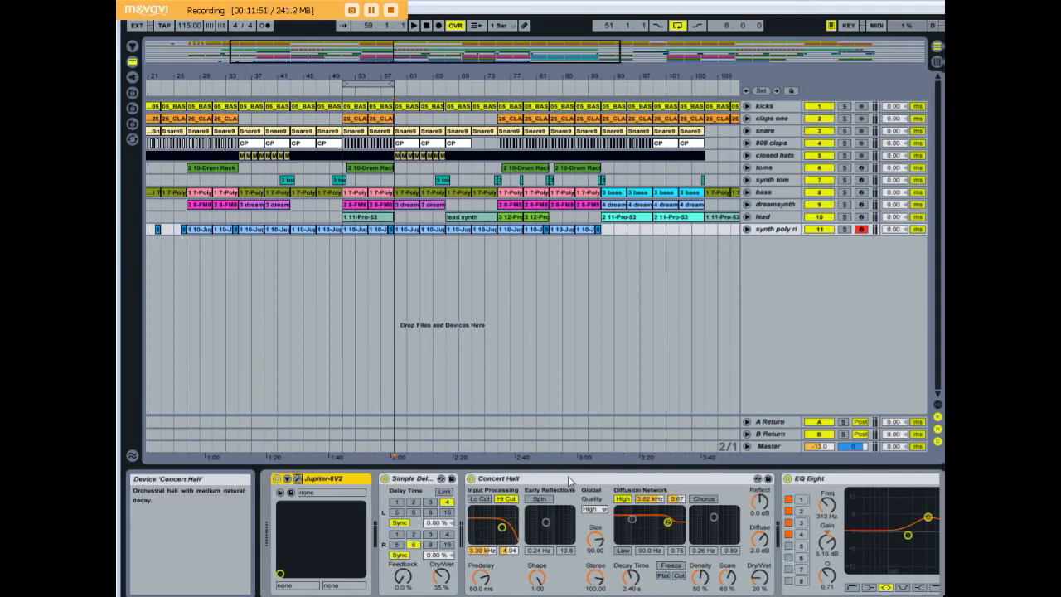
Step: Play the synth poly riff soloed from bar 59, adding the dreamsynth, bass and lead to the solo, and select bar 67 on the lead track
left_click(843, 230)
key("space")
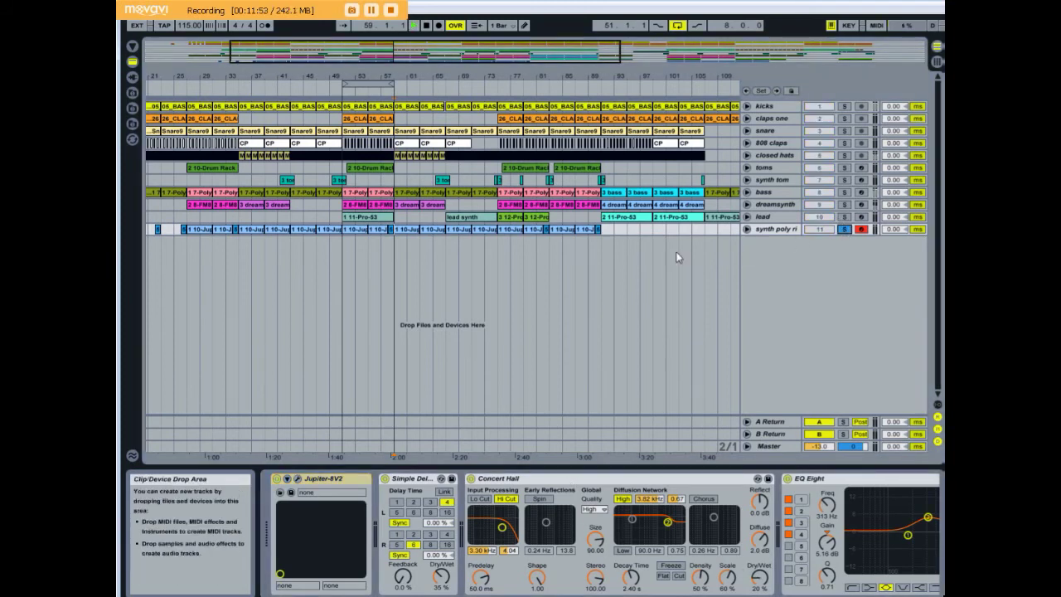
left_click(844, 204)
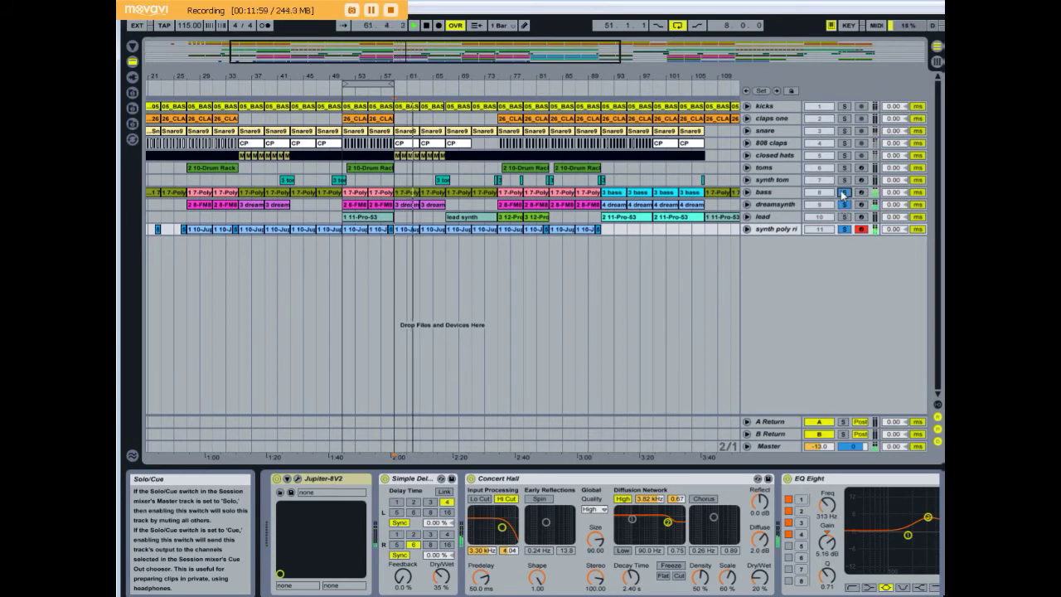
left_click(844, 216)
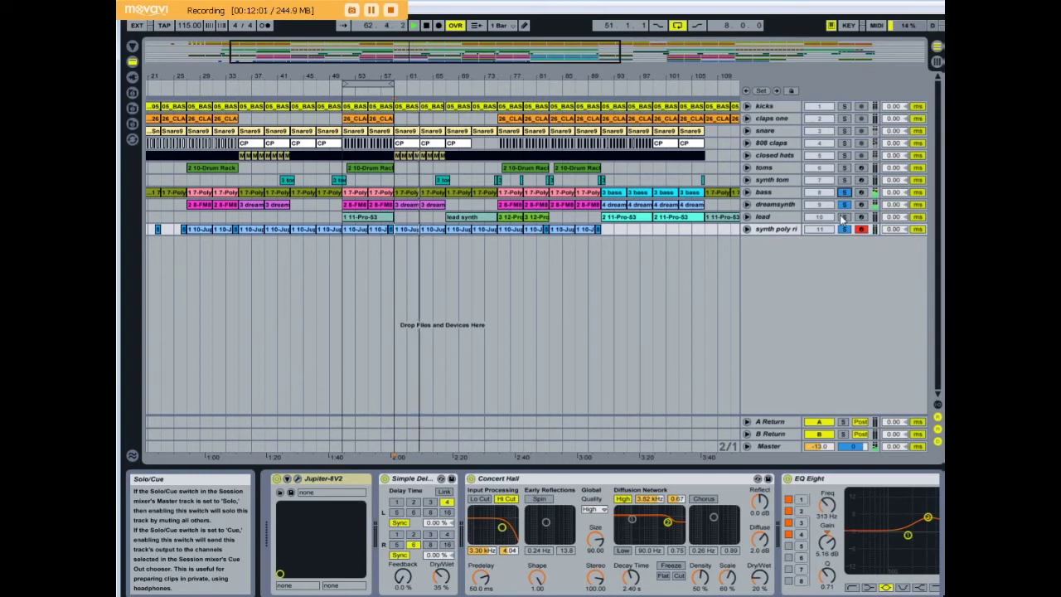
left_click(446, 217)
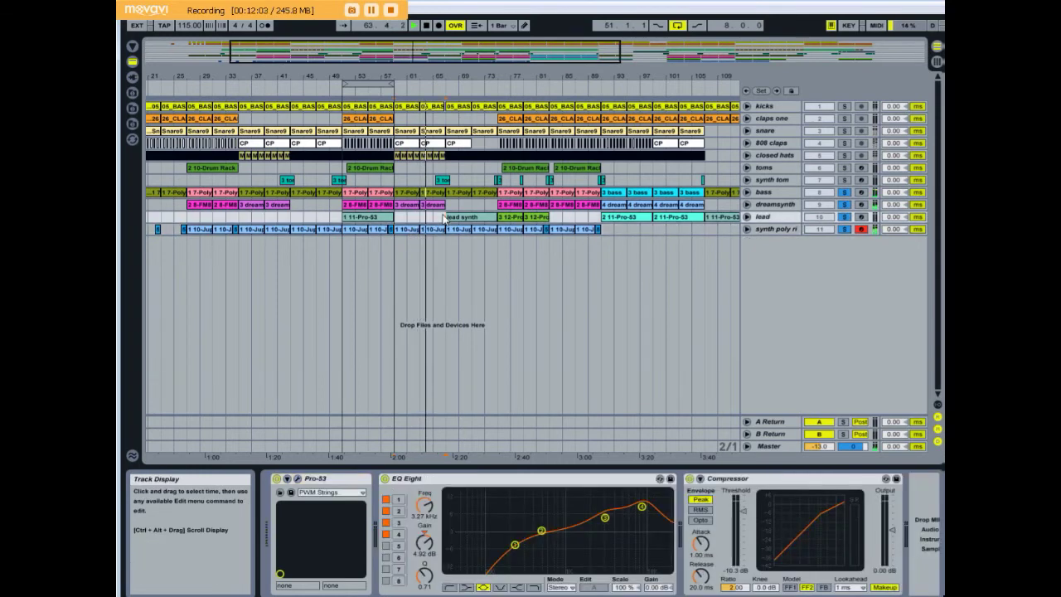
Step: Add the synth tom to the soloed tracks, then release all solos and stop playback
left_click(845, 181)
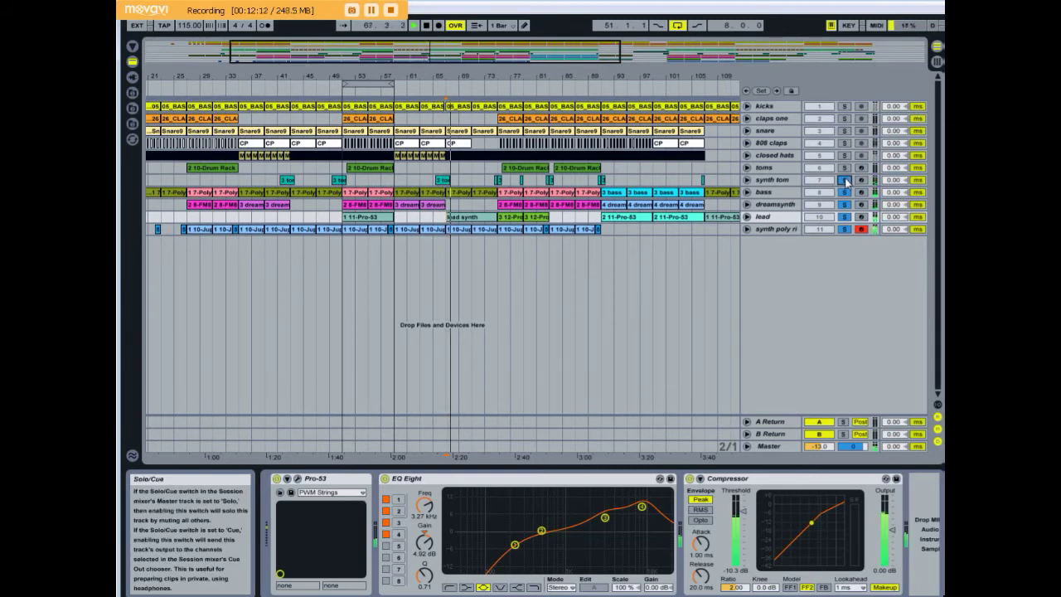
left_click_drag(560, 76, 443, 60)
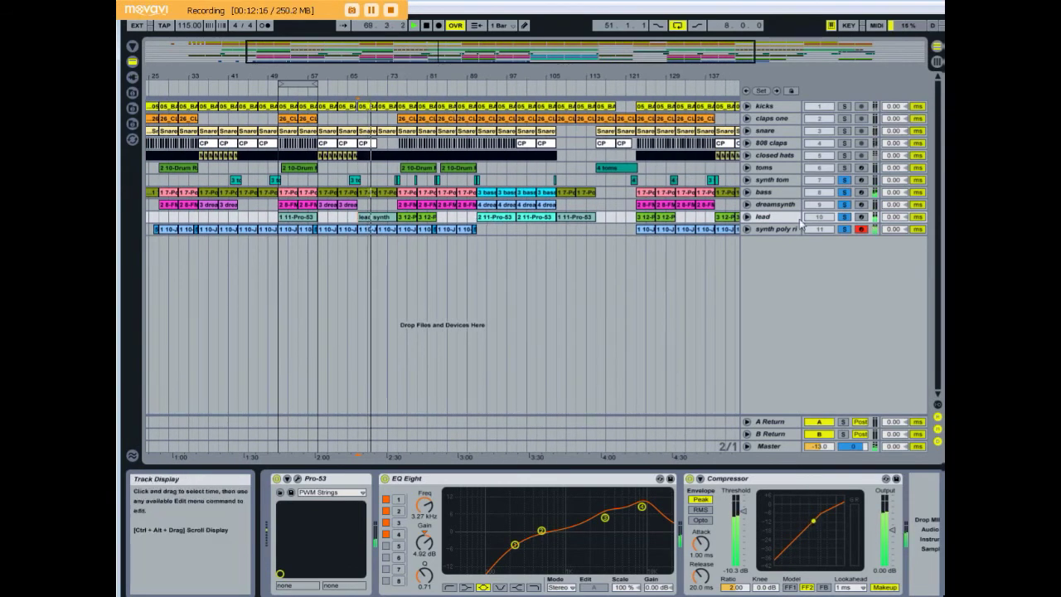
left_click(846, 204)
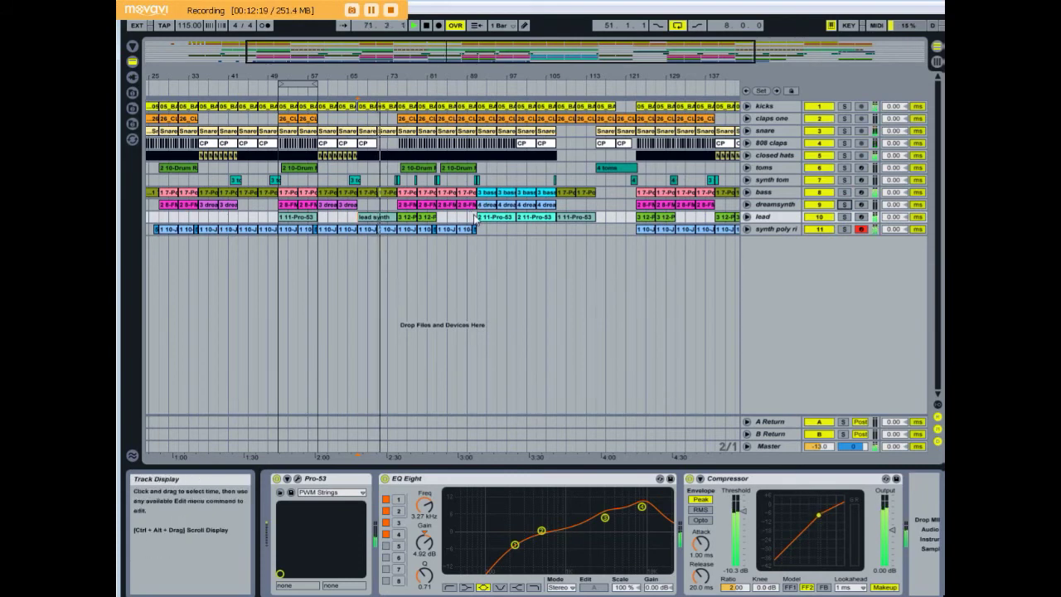
left_click(515, 228)
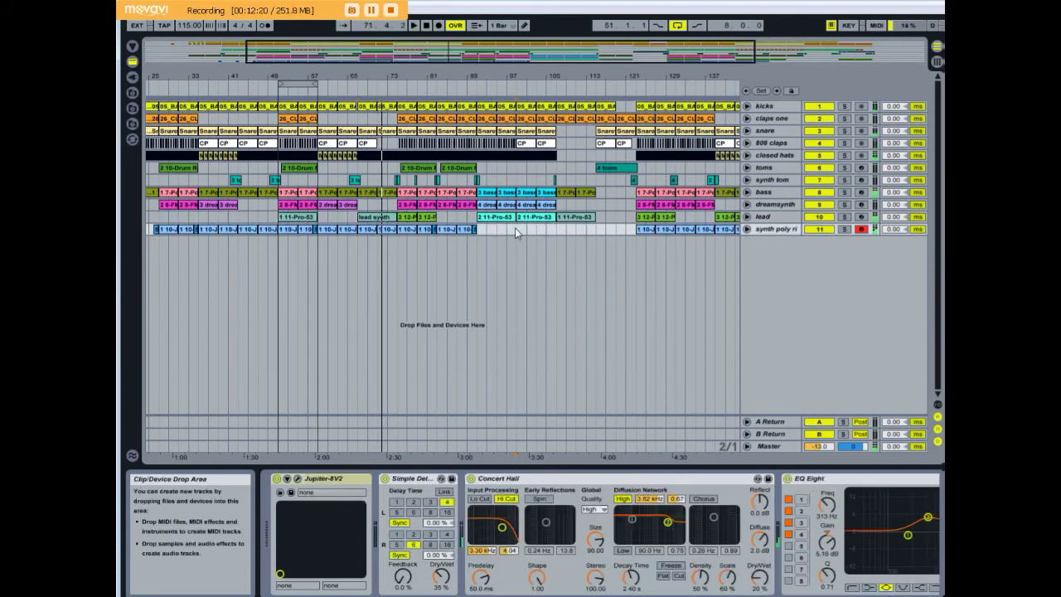
Step: Locate the drum break at bar 115 and play the arrangement from bar 114
left_click(591, 173)
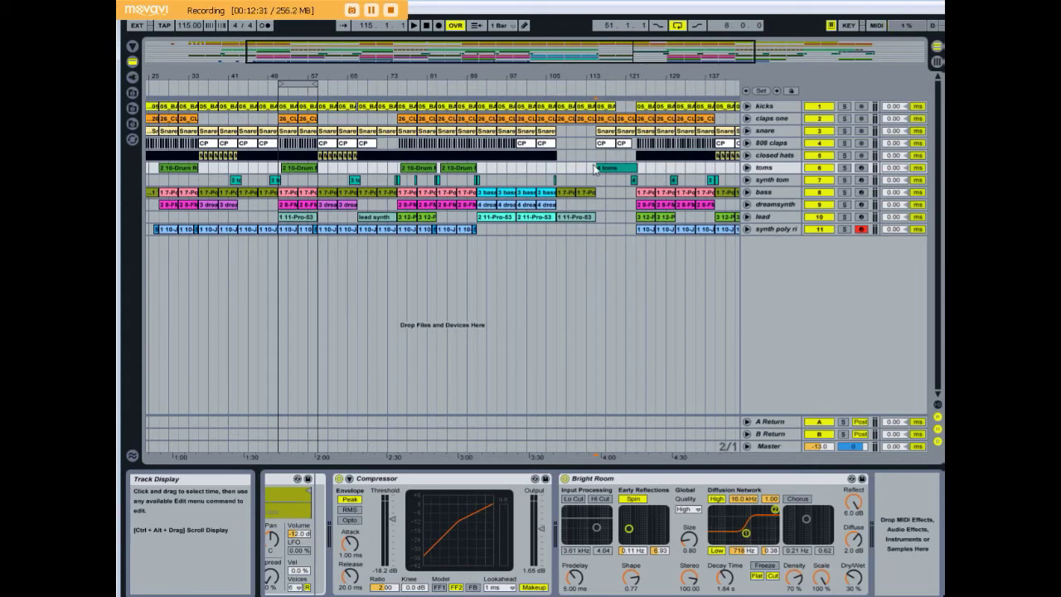
left_click_drag(610, 76, 476, 71)
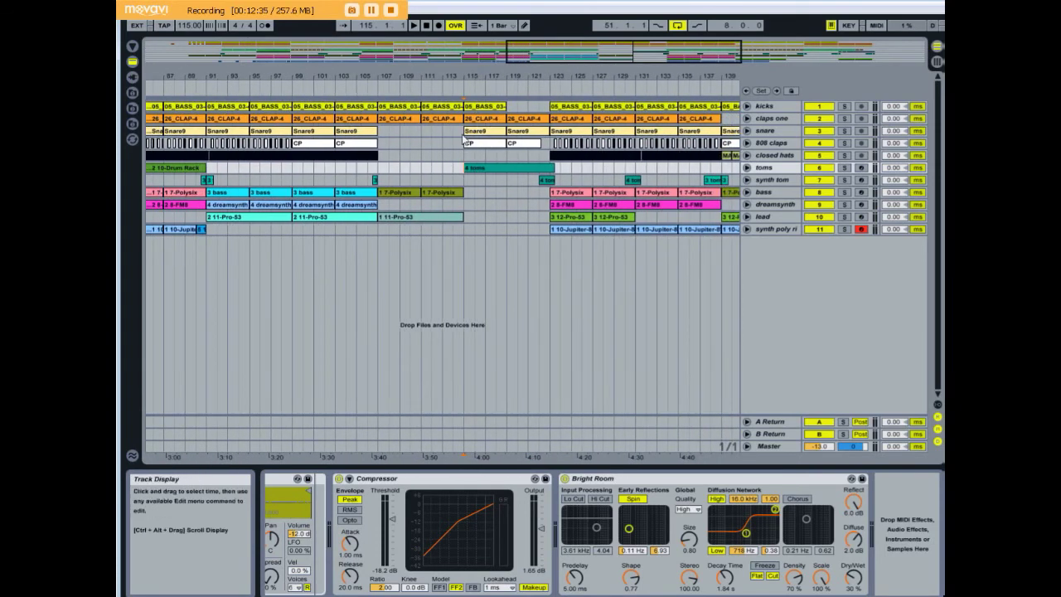
left_click(463, 135)
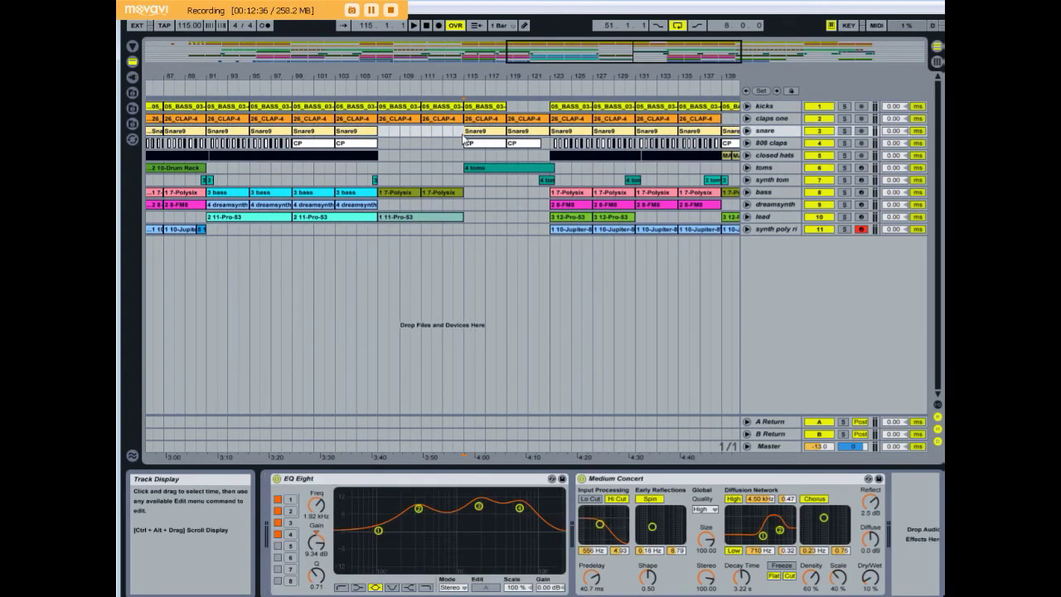
left_click(747, 167)
left_click(747, 167)
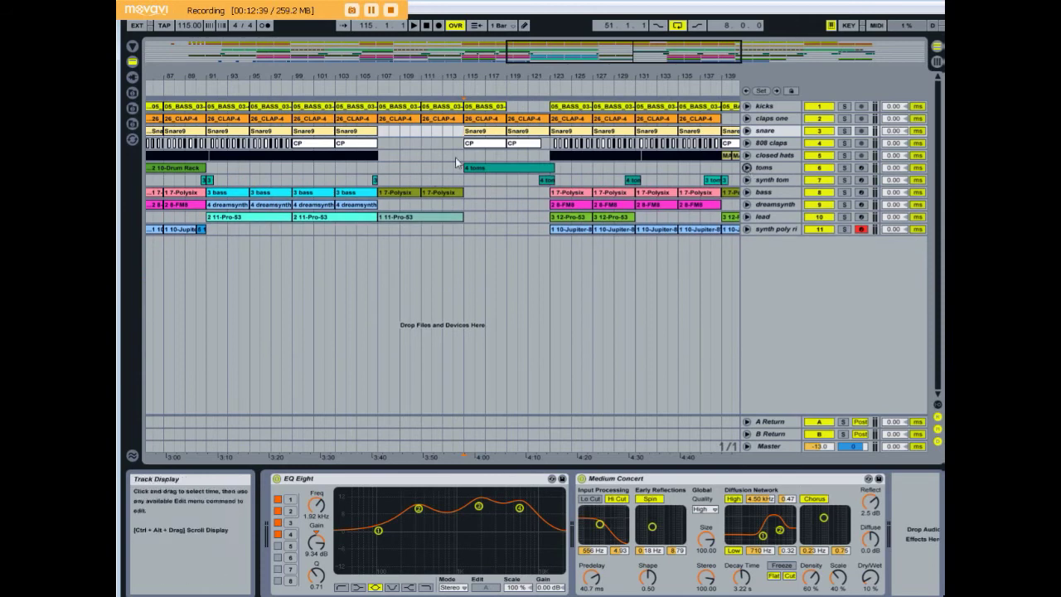
left_click(460, 147)
key("space")
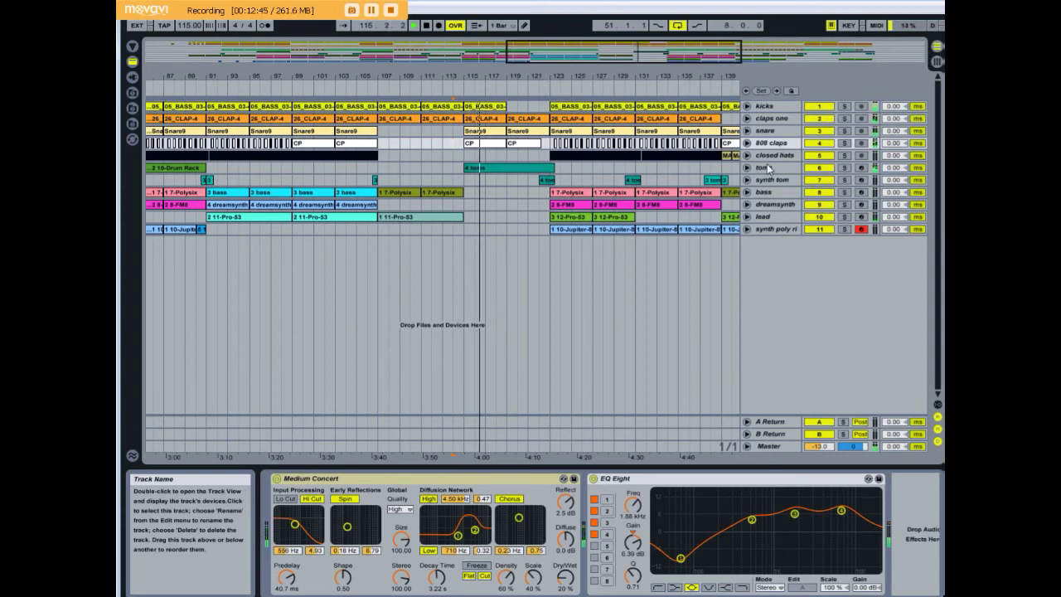
Step: Examine the notes of the 4 toms clip at bar 115 during playback, and return to the full arrangement
left_click(769, 169)
left_click(498, 166)
double_click(499, 166)
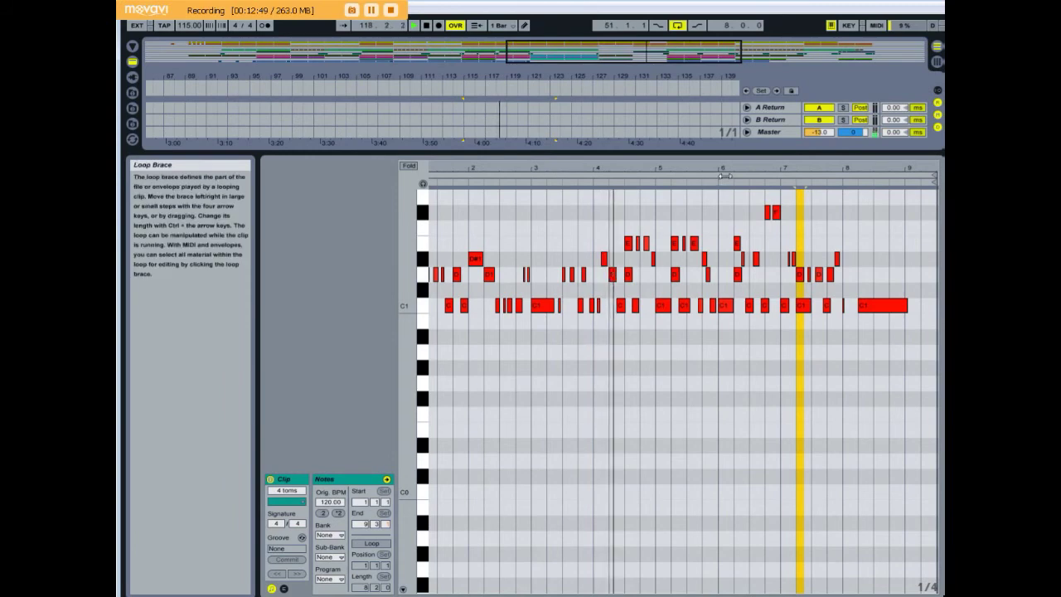
left_click(936, 594)
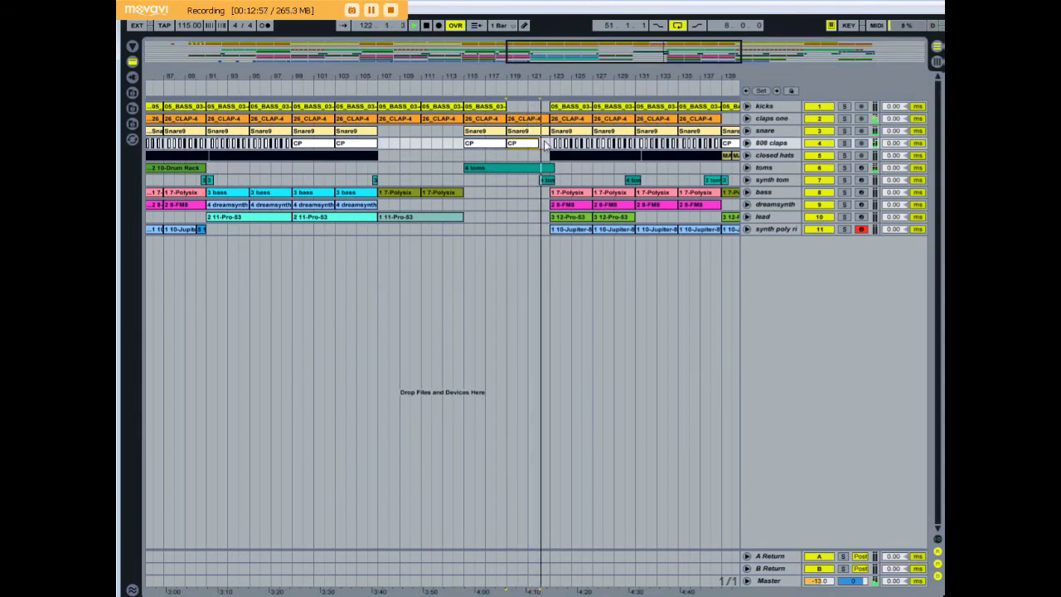
Step: Mark bar 139 on the toms track as the start position, and solo the lead during playback
left_click_drag(536, 76, 469, 73)
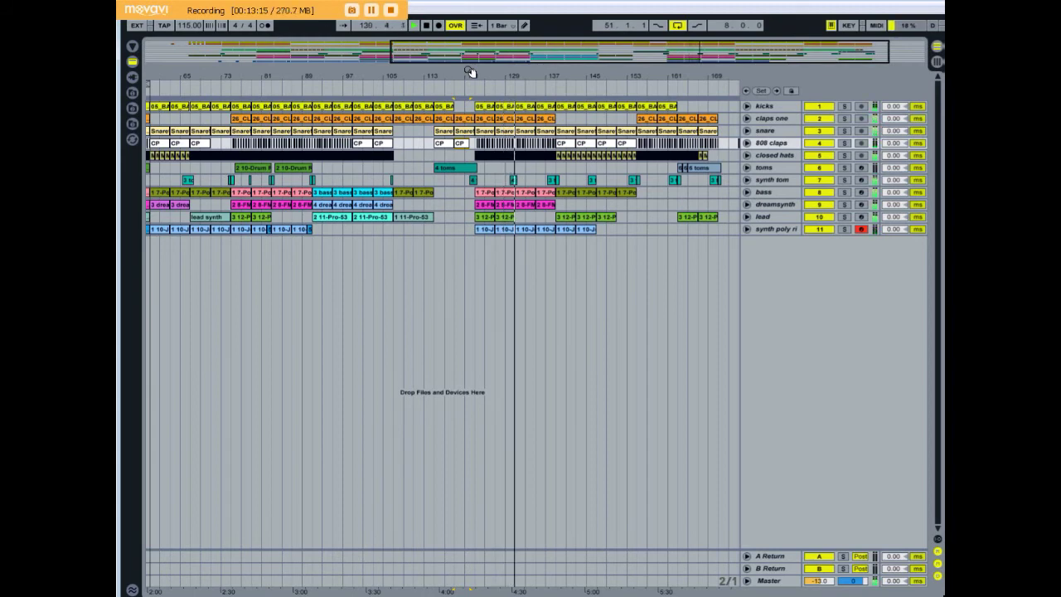
left_click(556, 173)
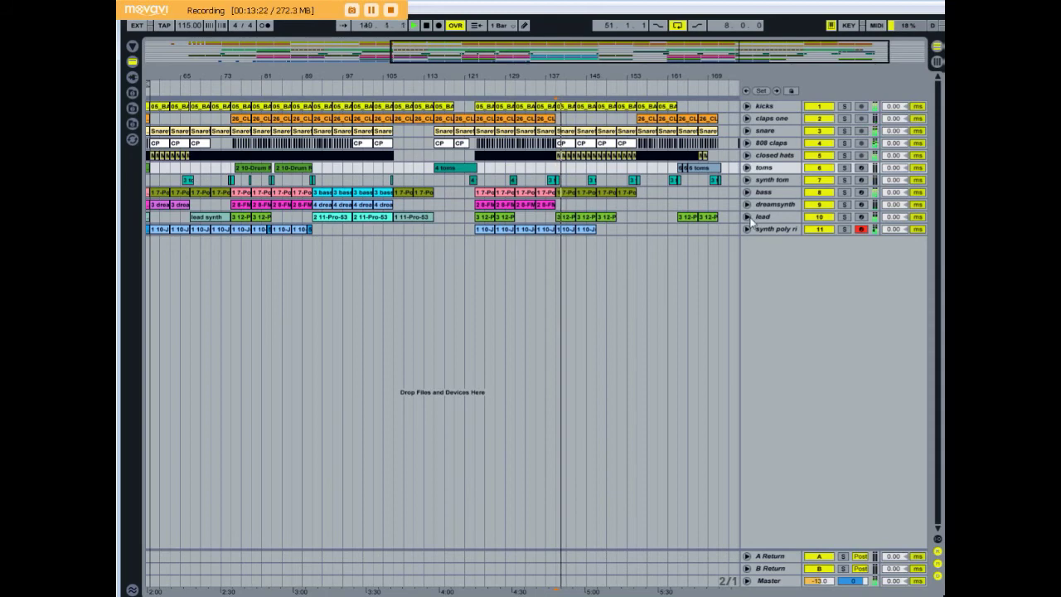
left_click(844, 217)
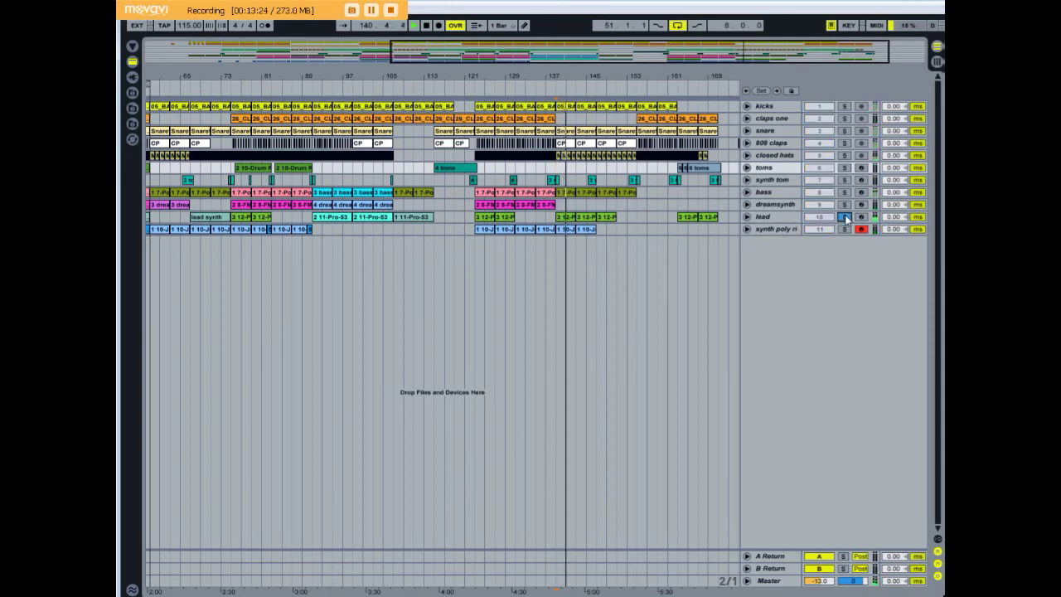
Step: Examine the lead track's notes unfolded while it plays soloed, fold the track again, and release its solo
left_click(746, 217)
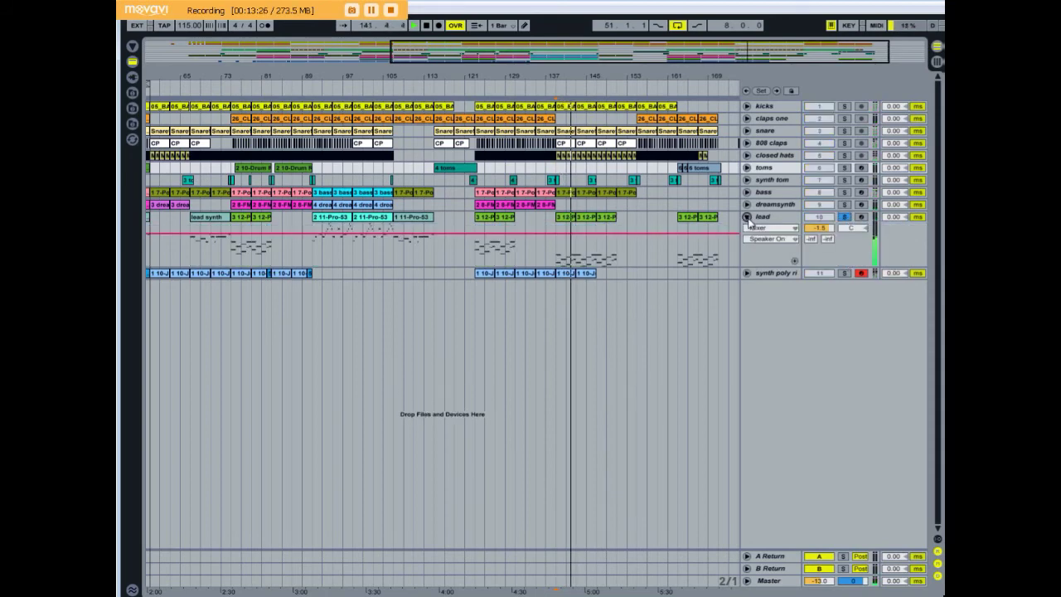
left_click(746, 217)
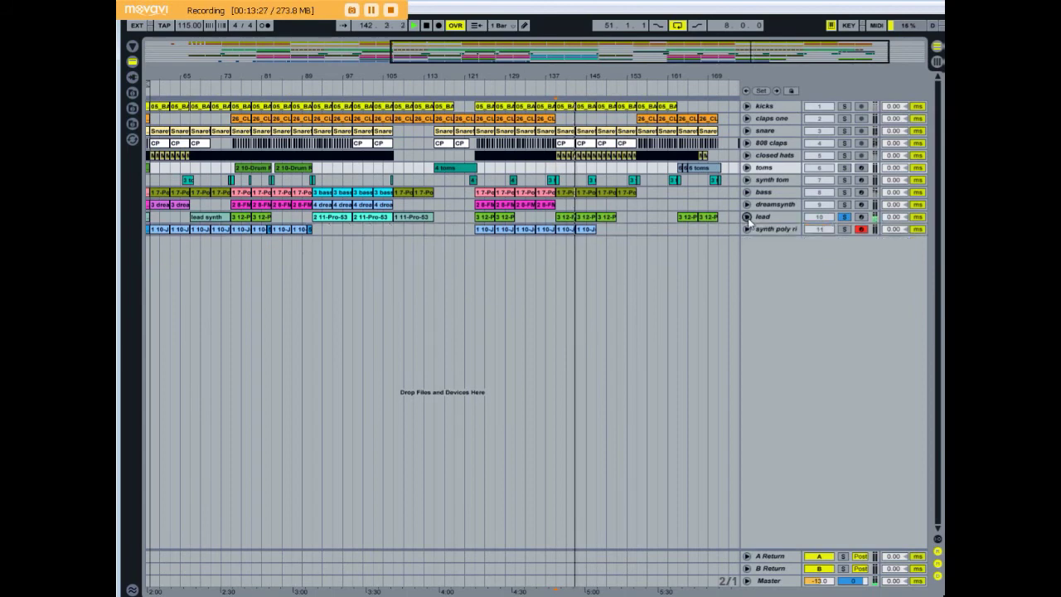
left_click(844, 216)
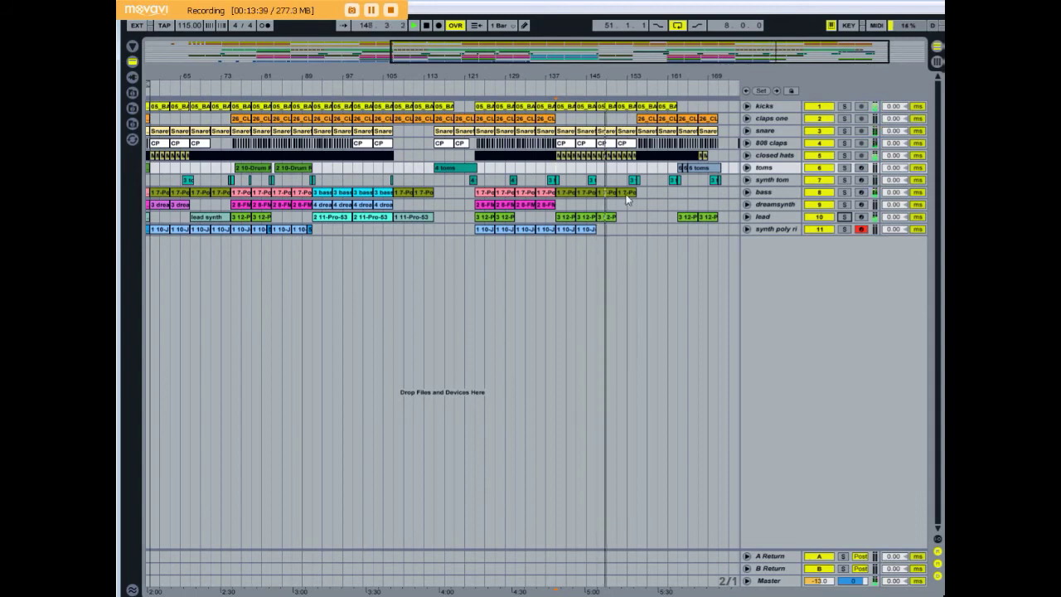
Step: Play the arrangement from about bar 159, stop playback, and set the start position to bar 167 on the bass track
left_click(659, 192)
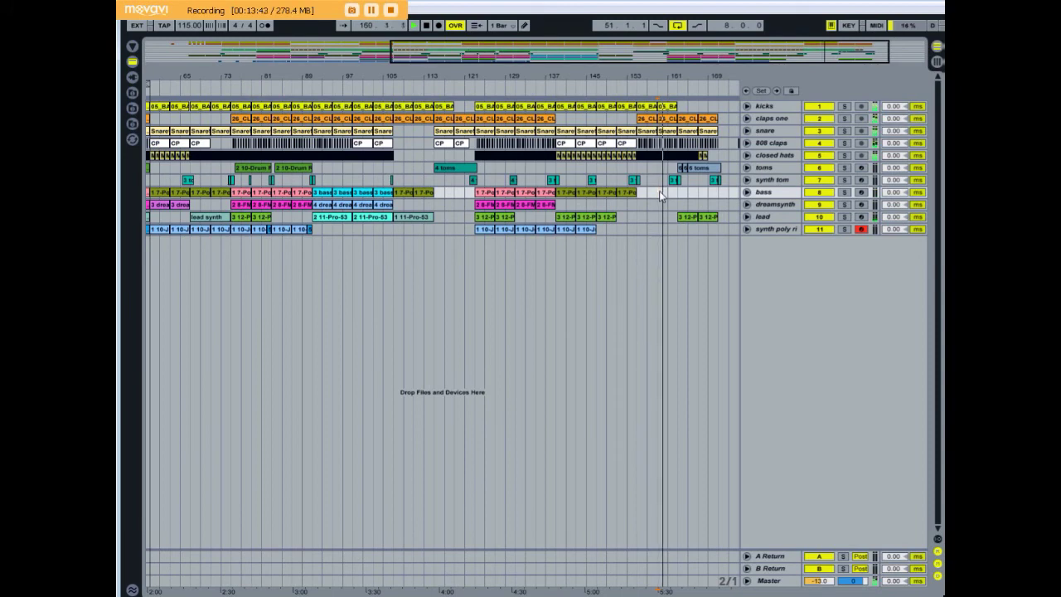
key("space")
left_click(701, 192)
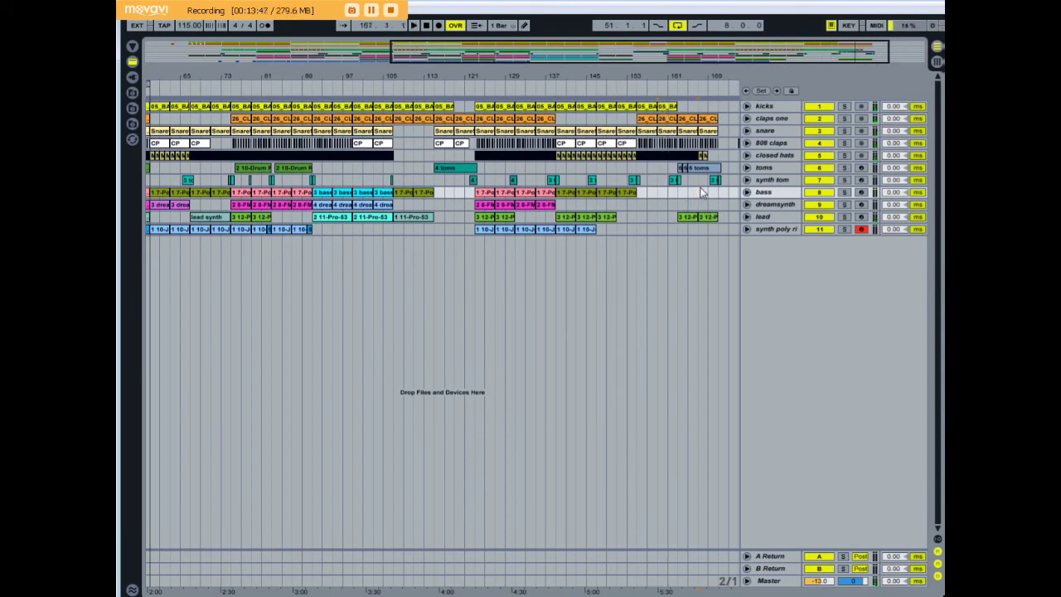
Step: Show the whole arrangement, unfold the bass track, and display its device chain
left_click_drag(355, 68, 485, 66)
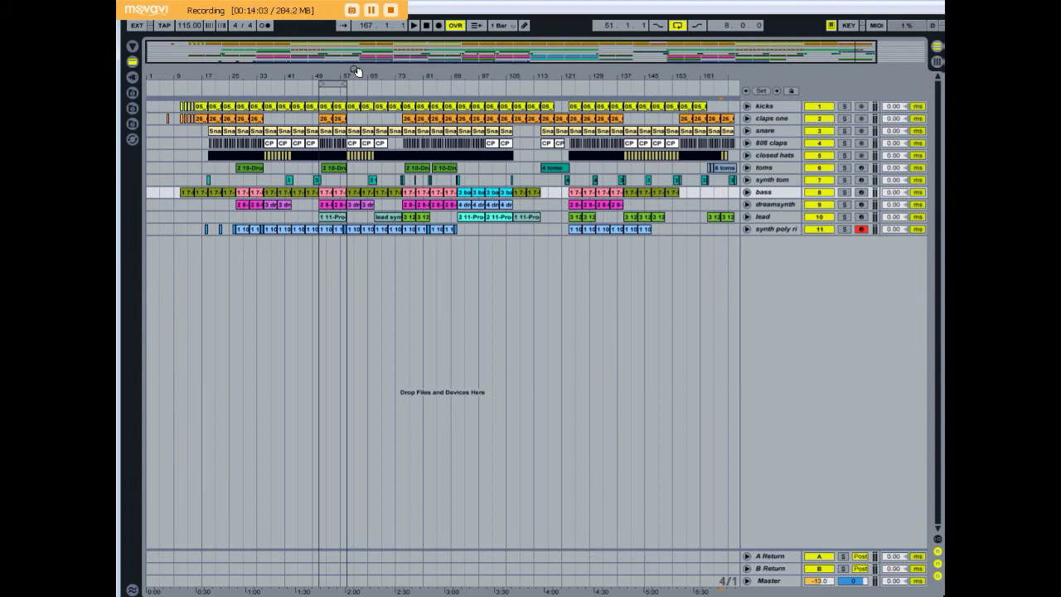
left_click(746, 193)
left_click(758, 191)
left_click(745, 595)
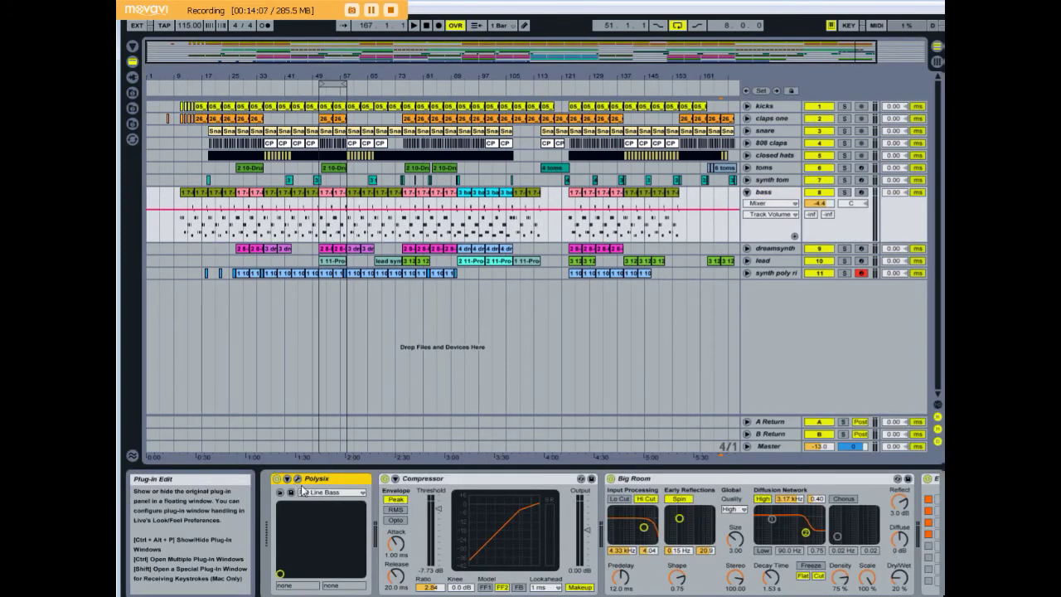
Step: Arm the bass, dreamsynth, lead and synth poly riff tracks one after another to audition their instruments
left_click(861, 192)
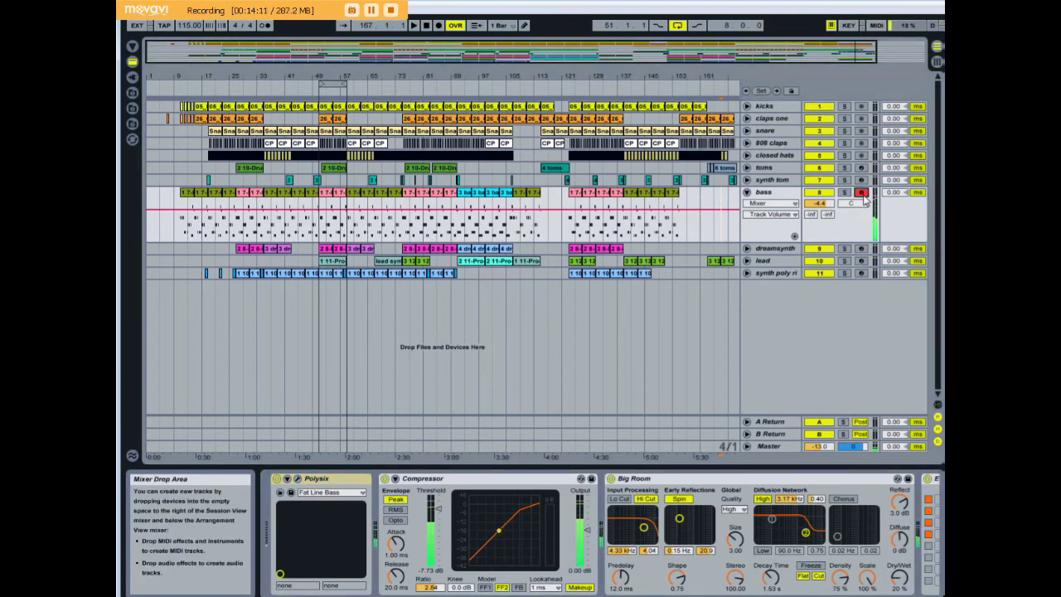
left_click(861, 249)
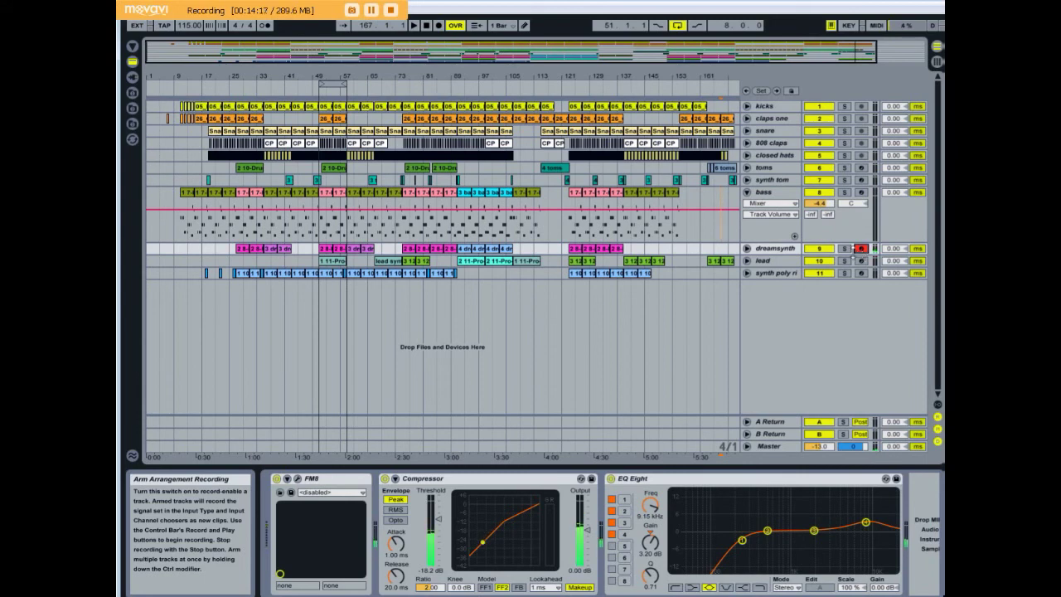
left_click(860, 260)
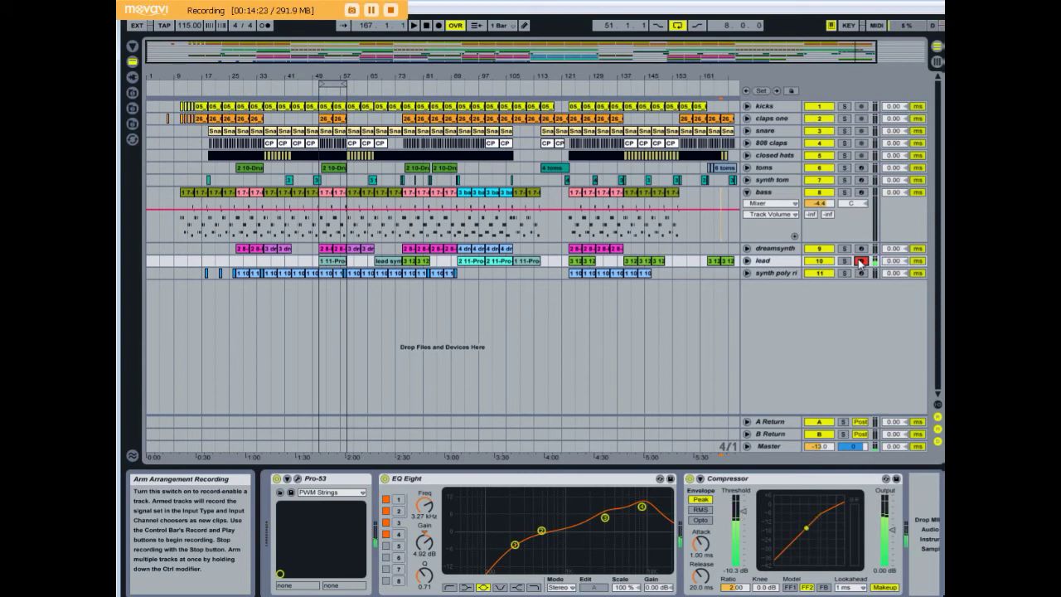
left_click(860, 273)
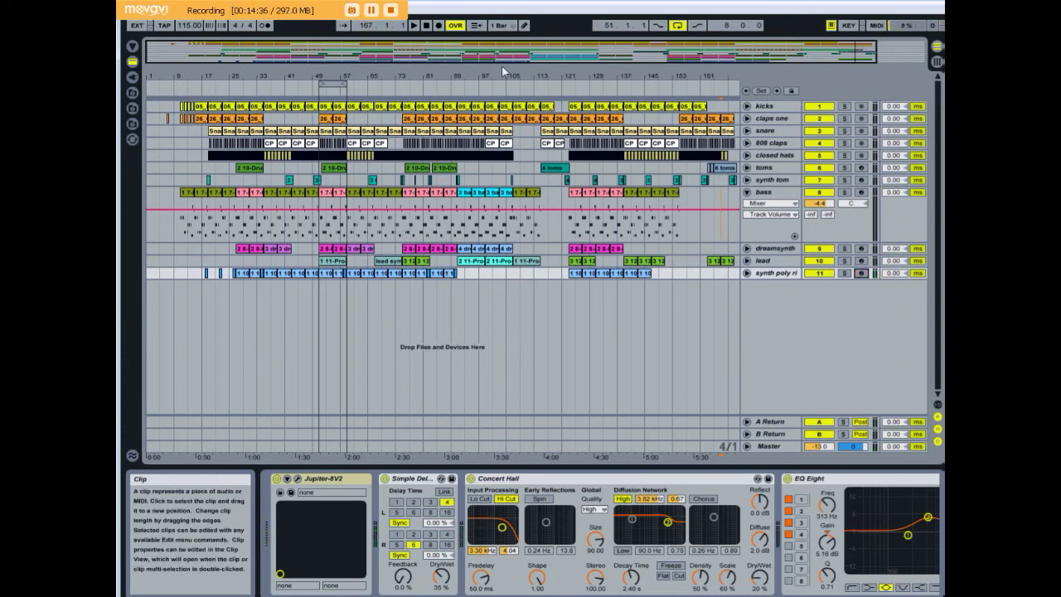
Step: Fold the bass track, play the full arrangement from about bar 75, and stop playback
left_click_drag(503, 75, 482, 73)
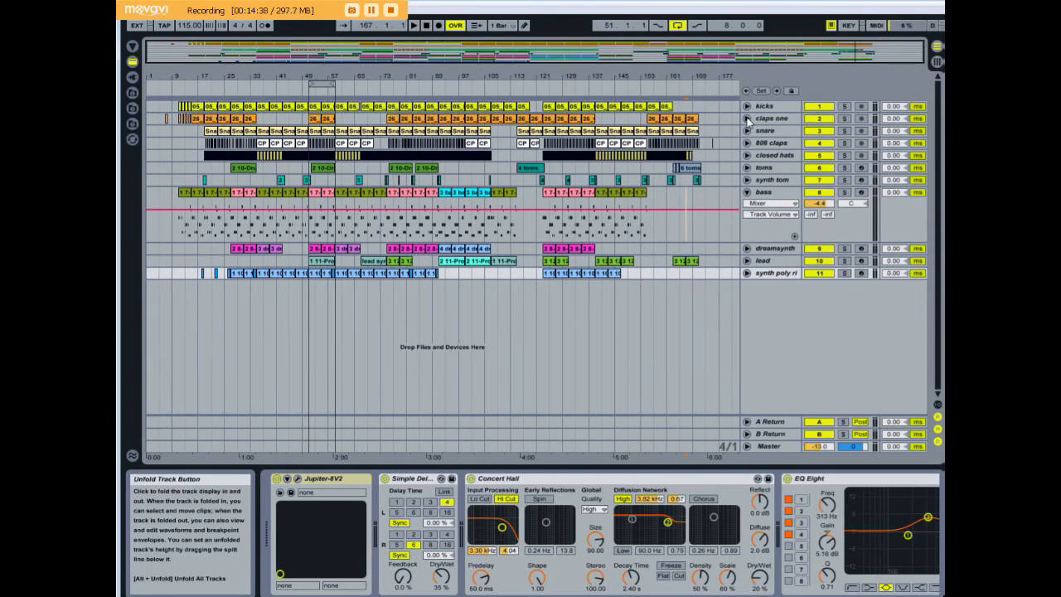
left_click(746, 192)
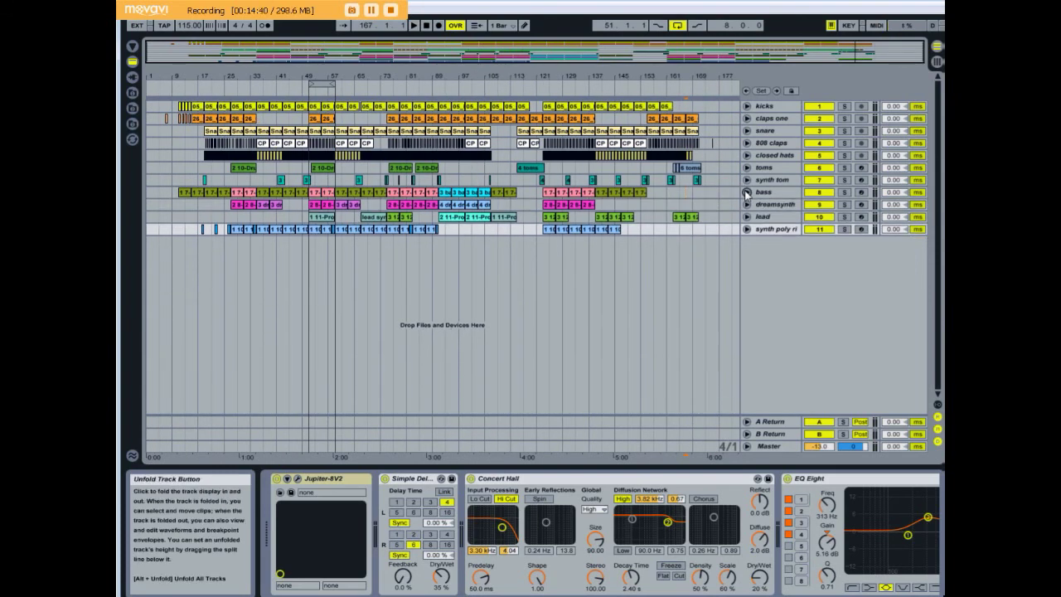
left_click(386, 242)
key("space")
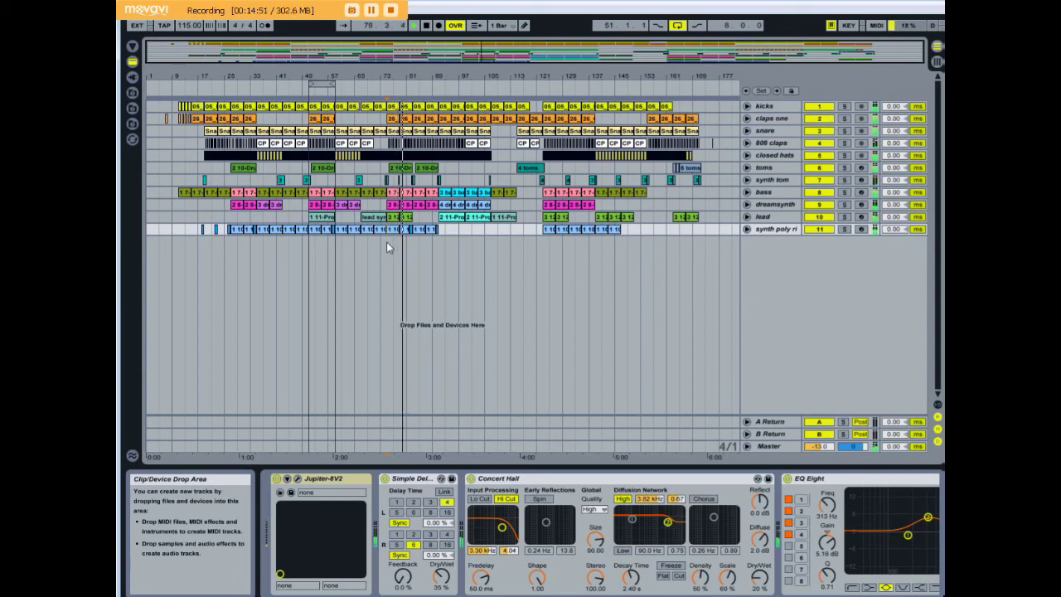
key("space")
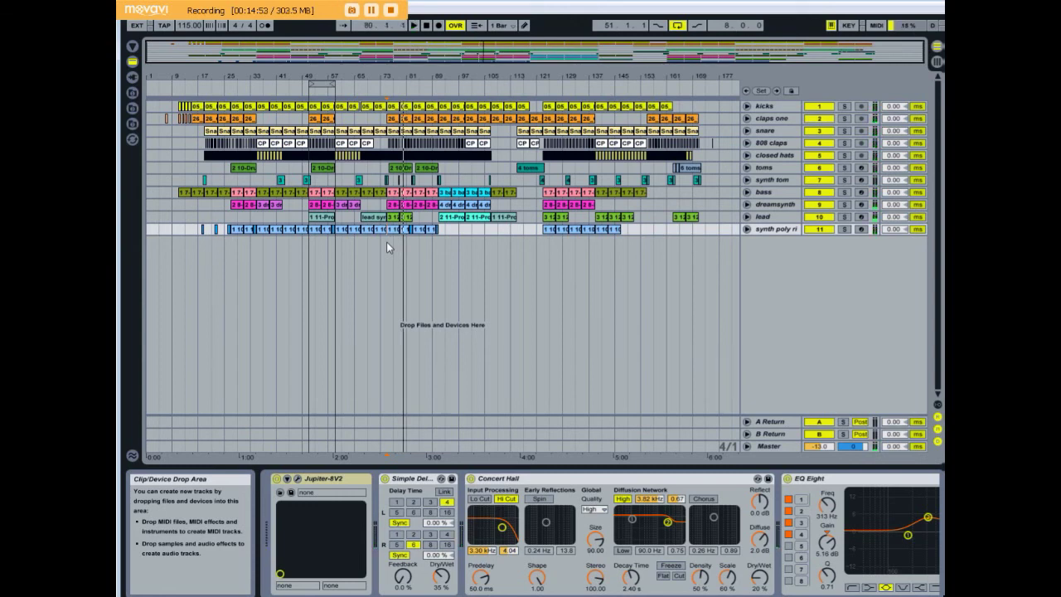